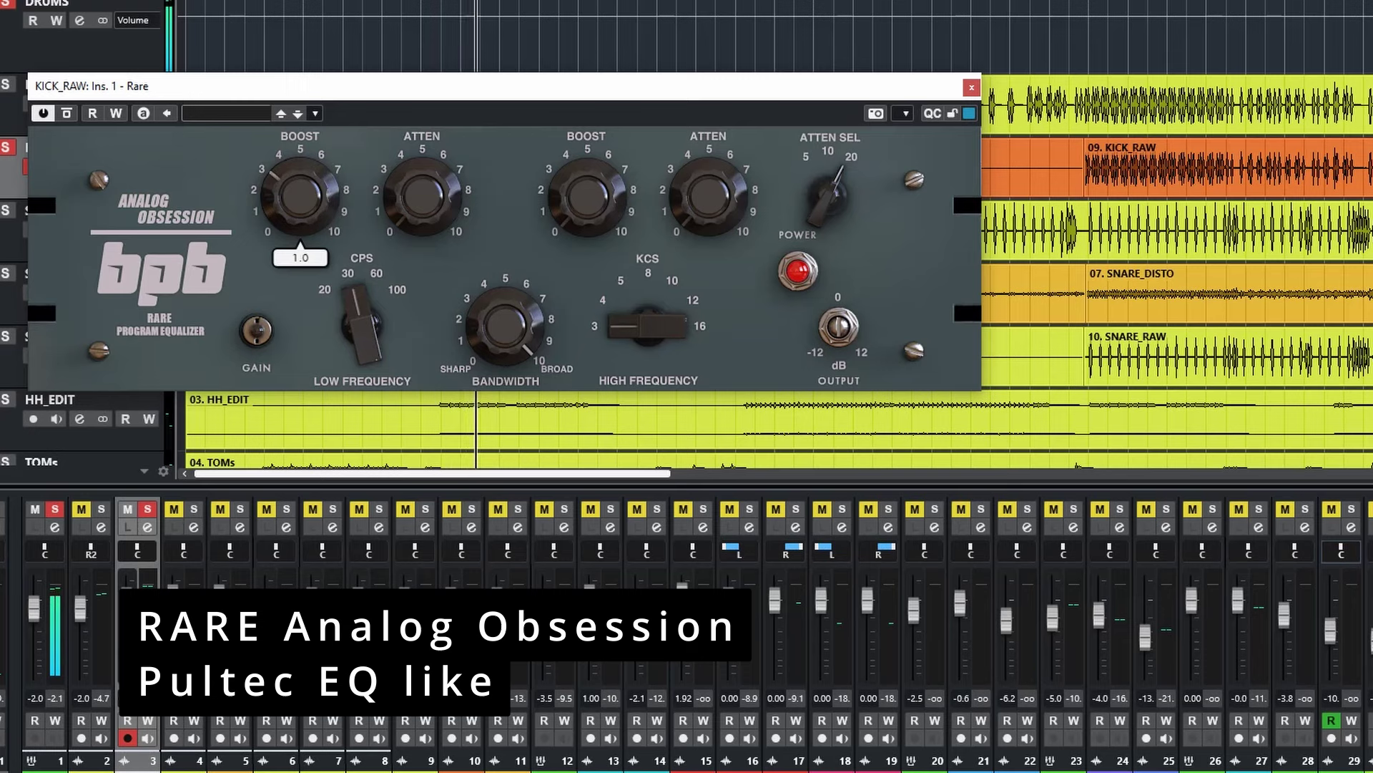
Raise the low-frequency attenuation on KICK_RAW's Rare EQ, set the high-frequency selector to 8 KCS, and toggle the gain switch to compare
left_click_drag(423, 197, 423, 179)
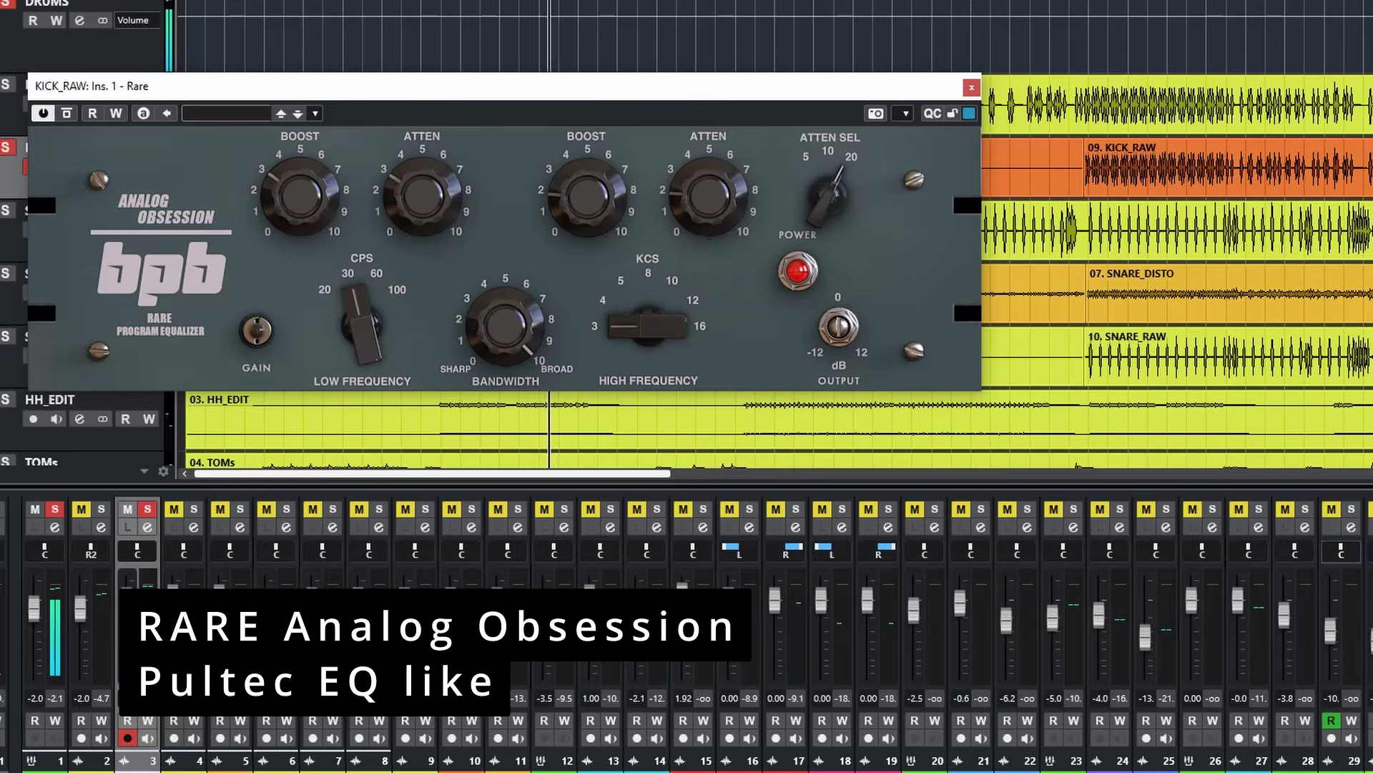
left_click_drag(648, 326, 648, 290)
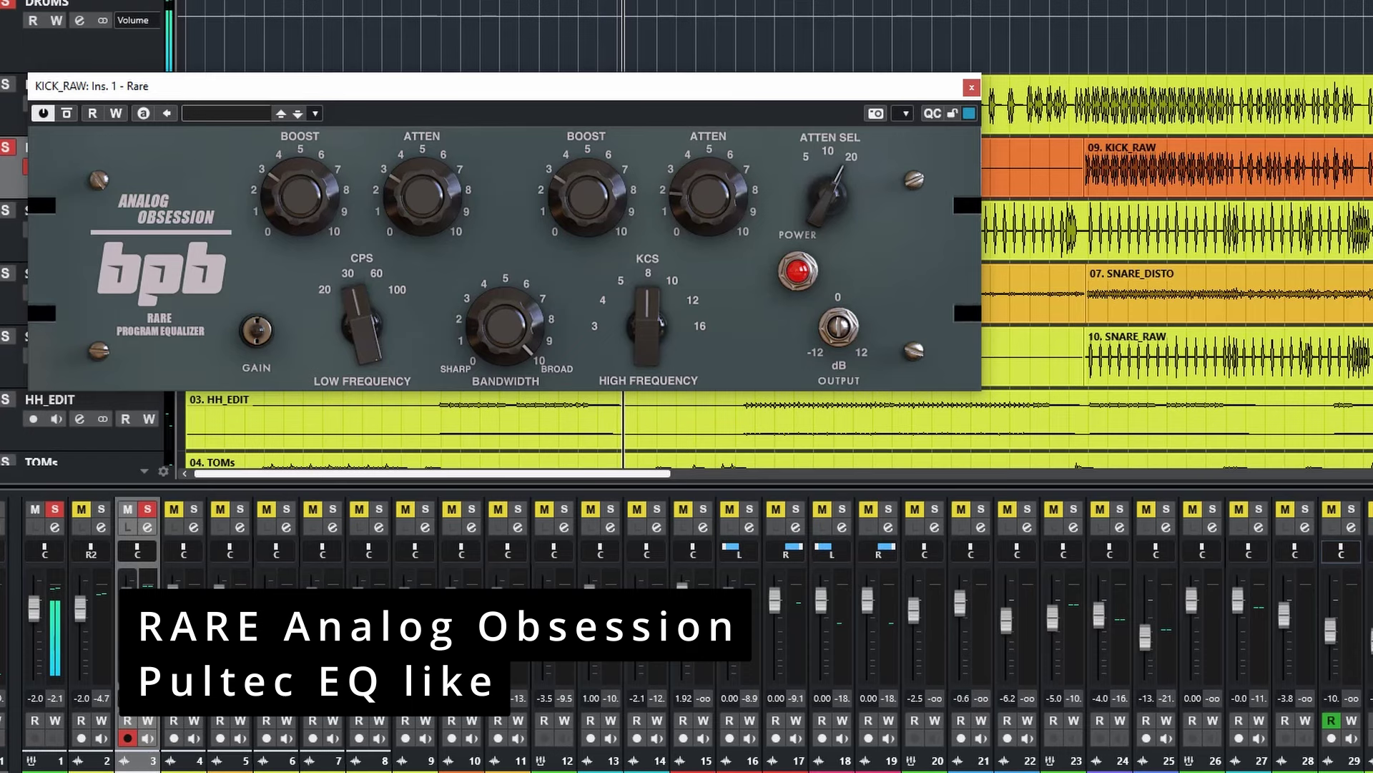
left_click(256, 322)
left_click(256, 322)
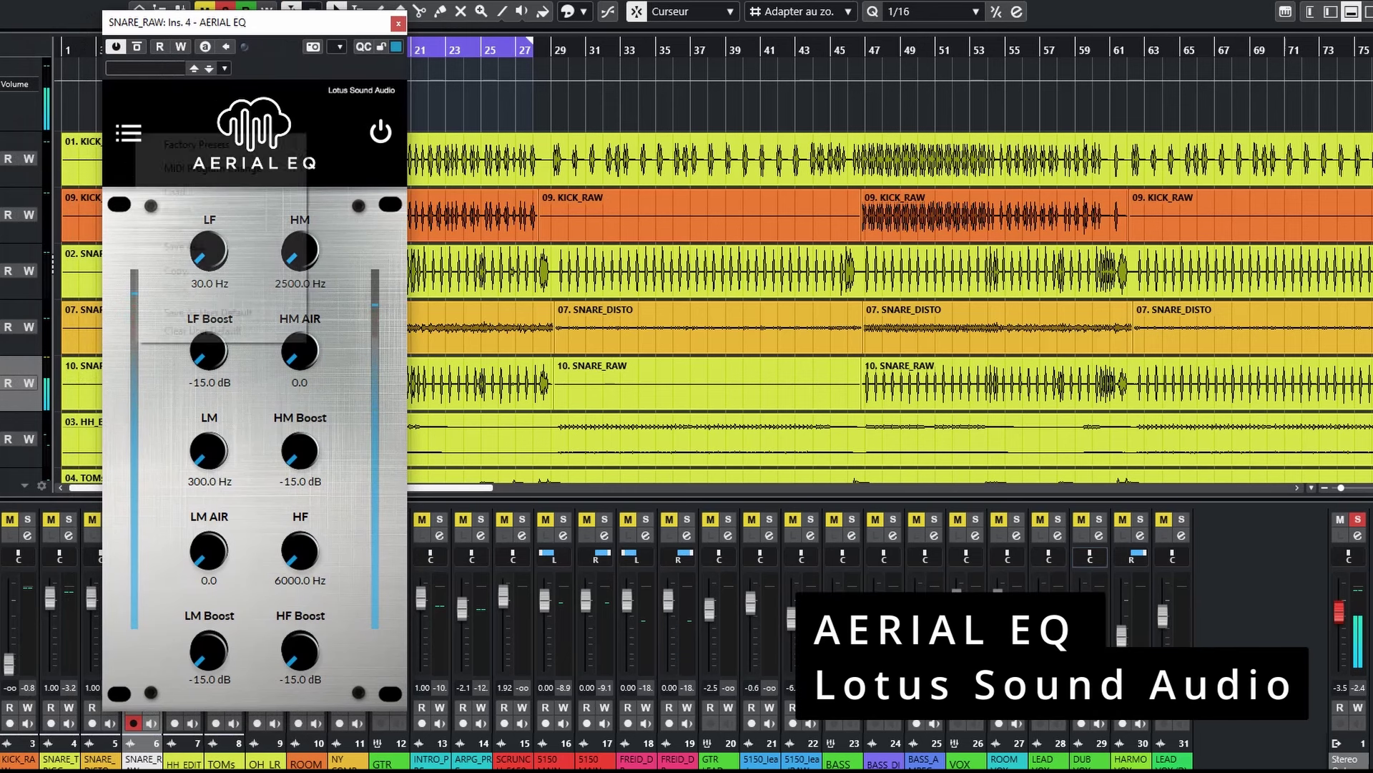
Load the factory preset LS - SNARE TOP in SNARE_RAW's Aerial EQ and fine-tune the HM AIR amount
mouse_move(236, 144)
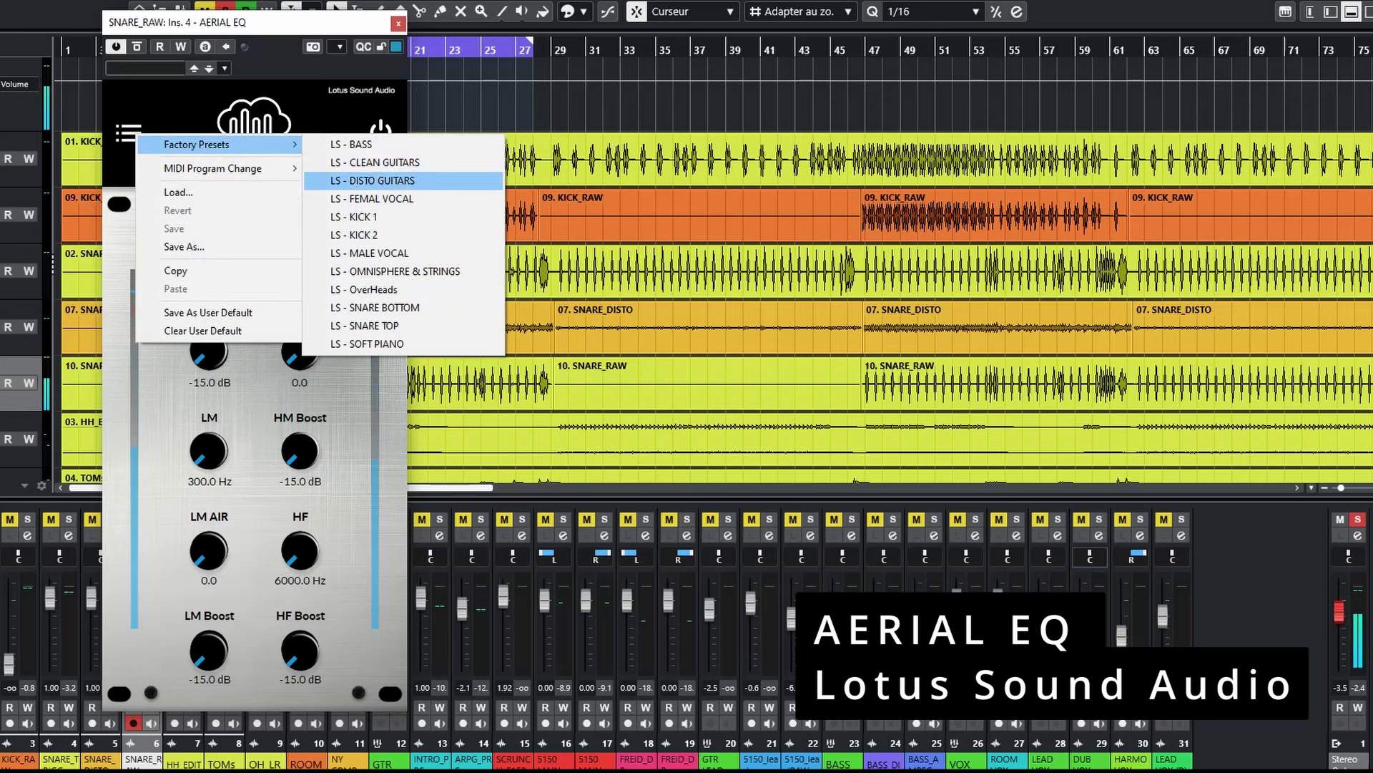
left_click(364, 326)
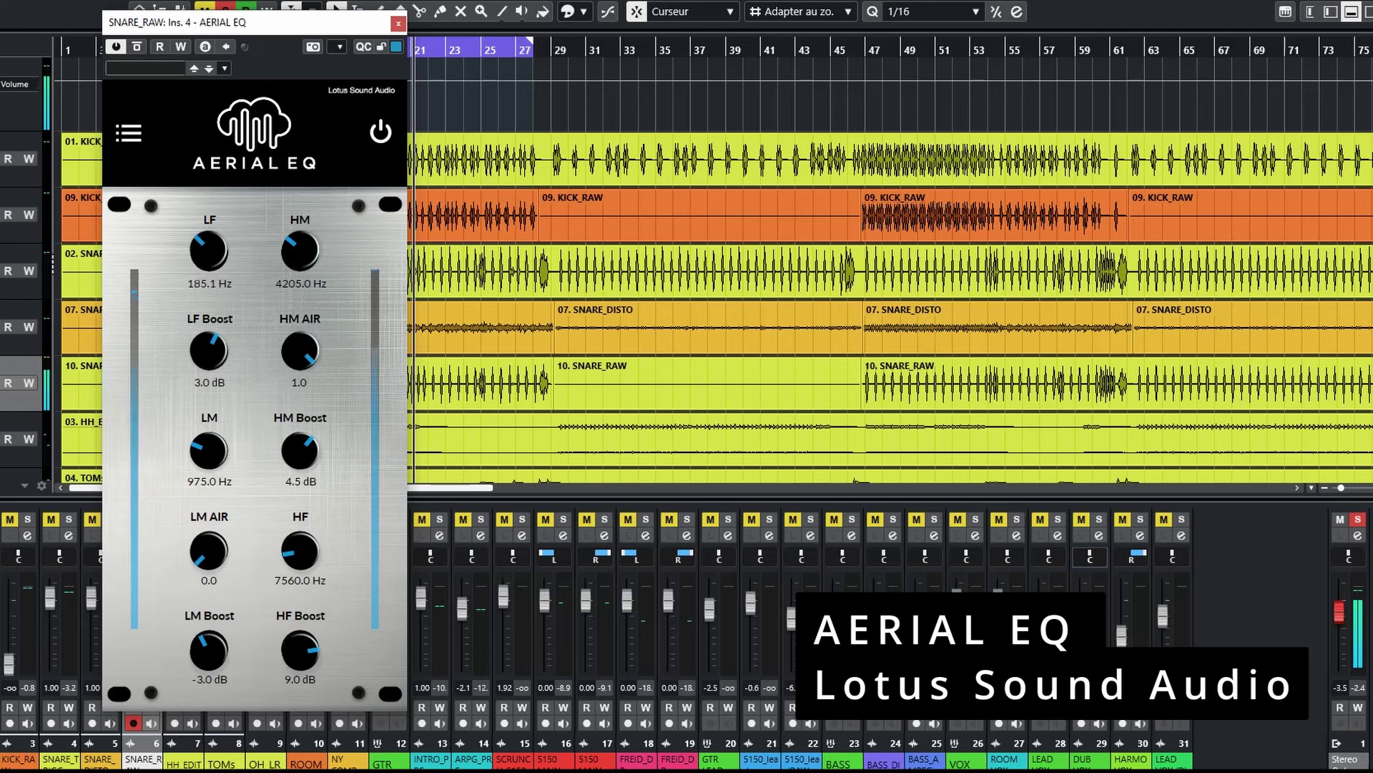
left_click_drag(300, 351, 300, 336)
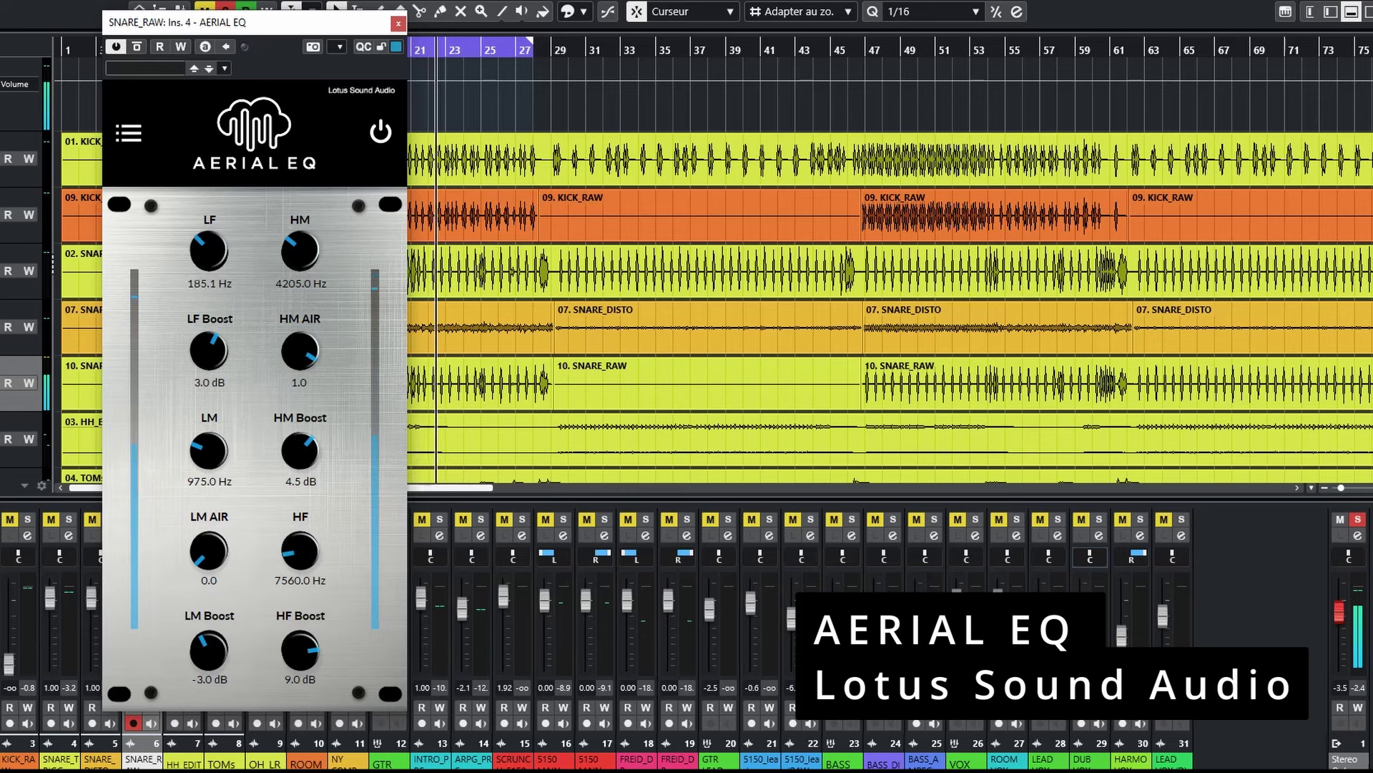
Toggle the Aerial EQ bypass during playback to compare the processed and unprocessed snare
left_click(380, 133)
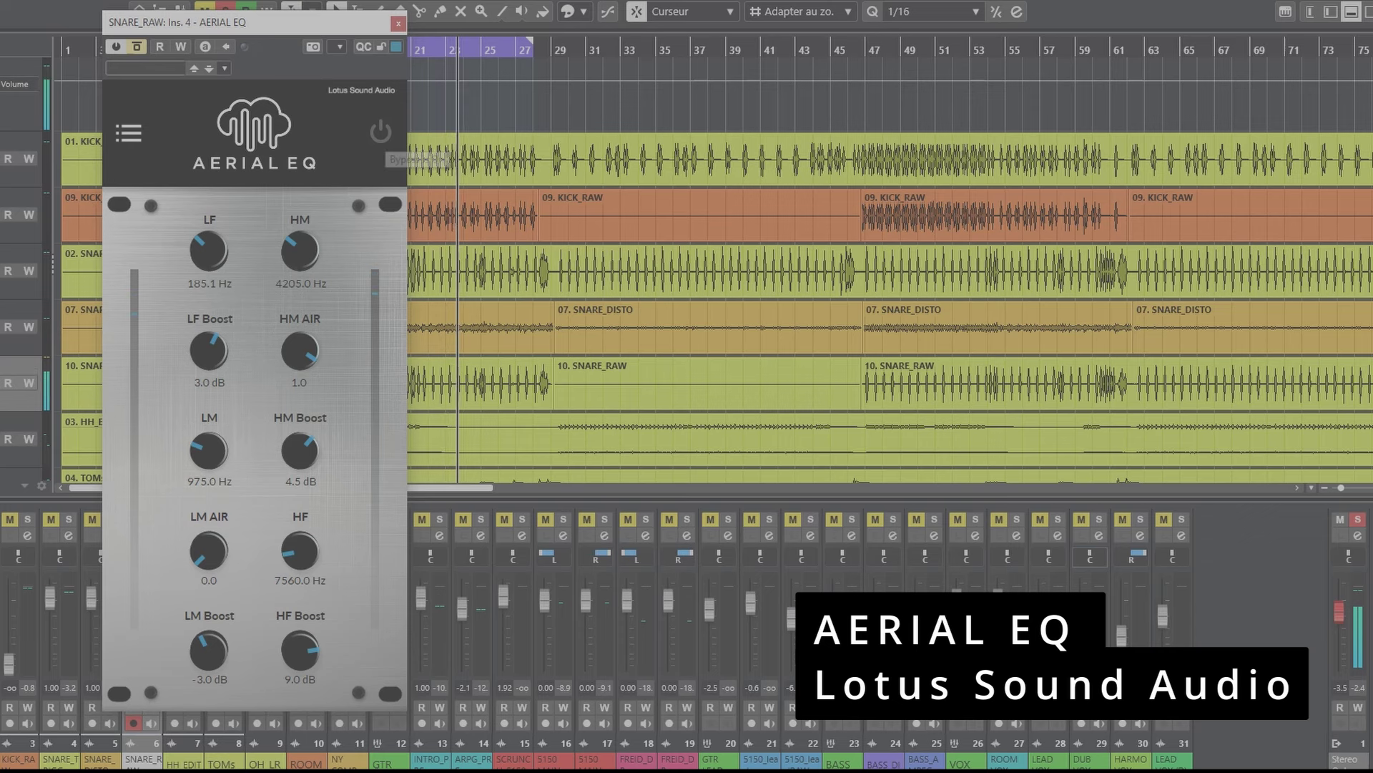
left_click(381, 132)
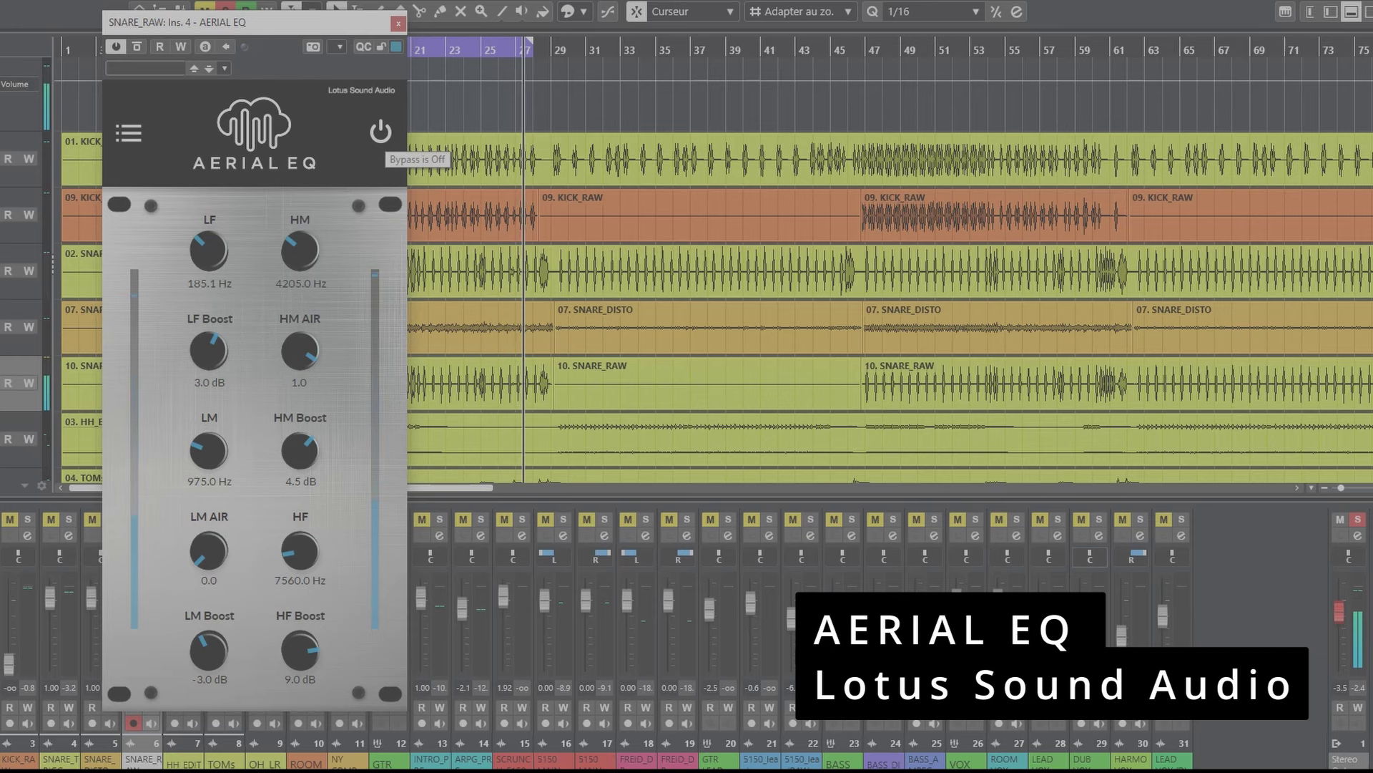
left_click(381, 132)
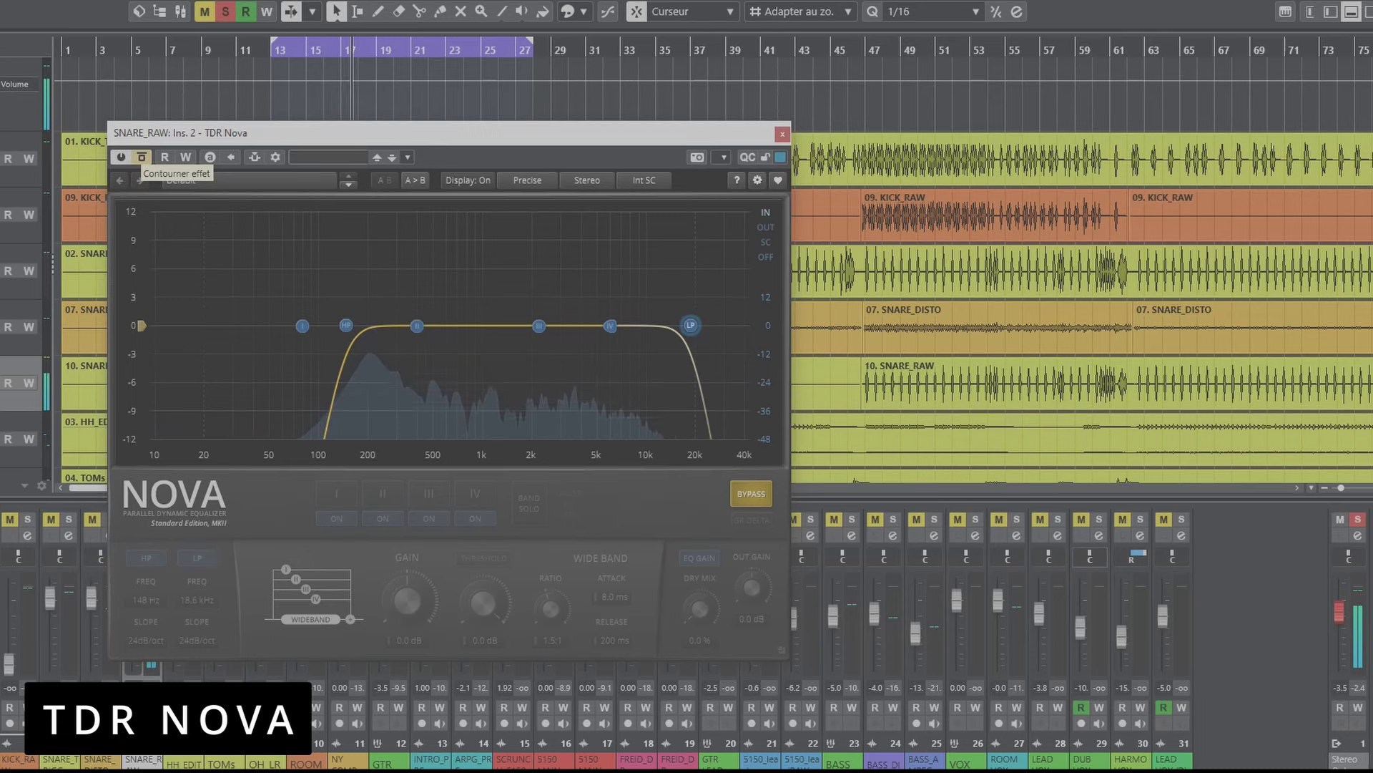
Reactivate TDR Nova on SNARE_RAW, boost band III by 3.2 dB at 2200 Hz and raise the high-pass frequency slightly
left_click(141, 157)
left_click_drag(538, 326, 539, 295)
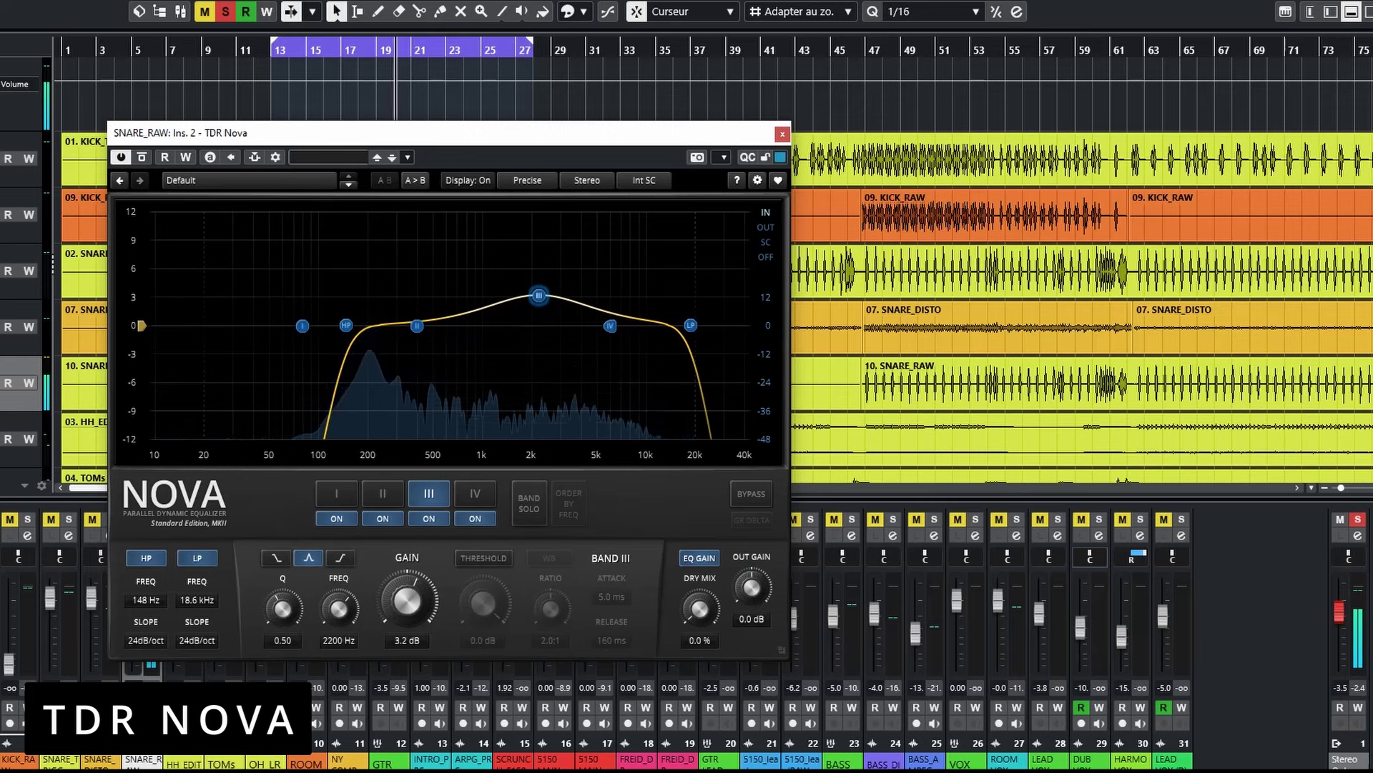
left_click_drag(346, 325, 354, 326)
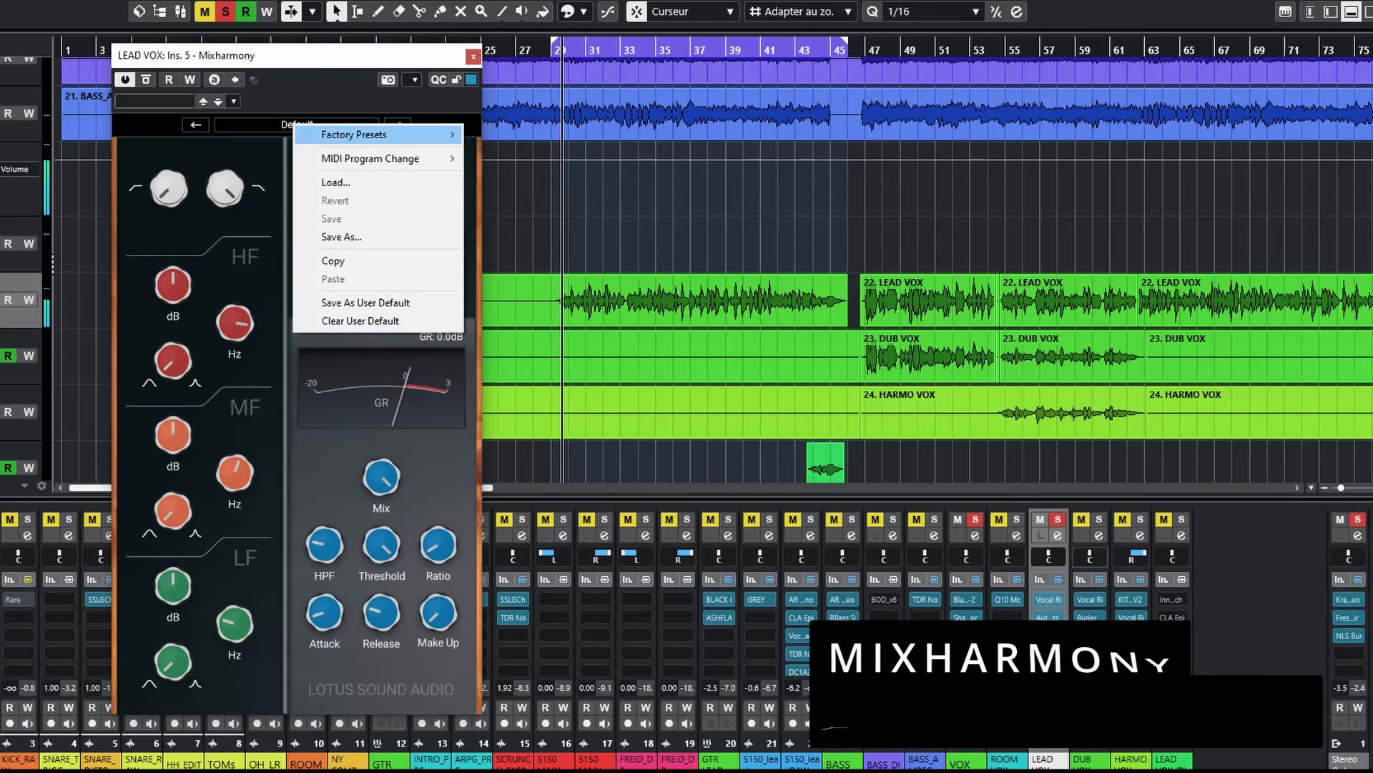
Load the factory preset LS - LEAD VOCAL in LEAD VOX's Mixharmony, then lower the compressor mix and adjust its ratio
mouse_move(364, 135)
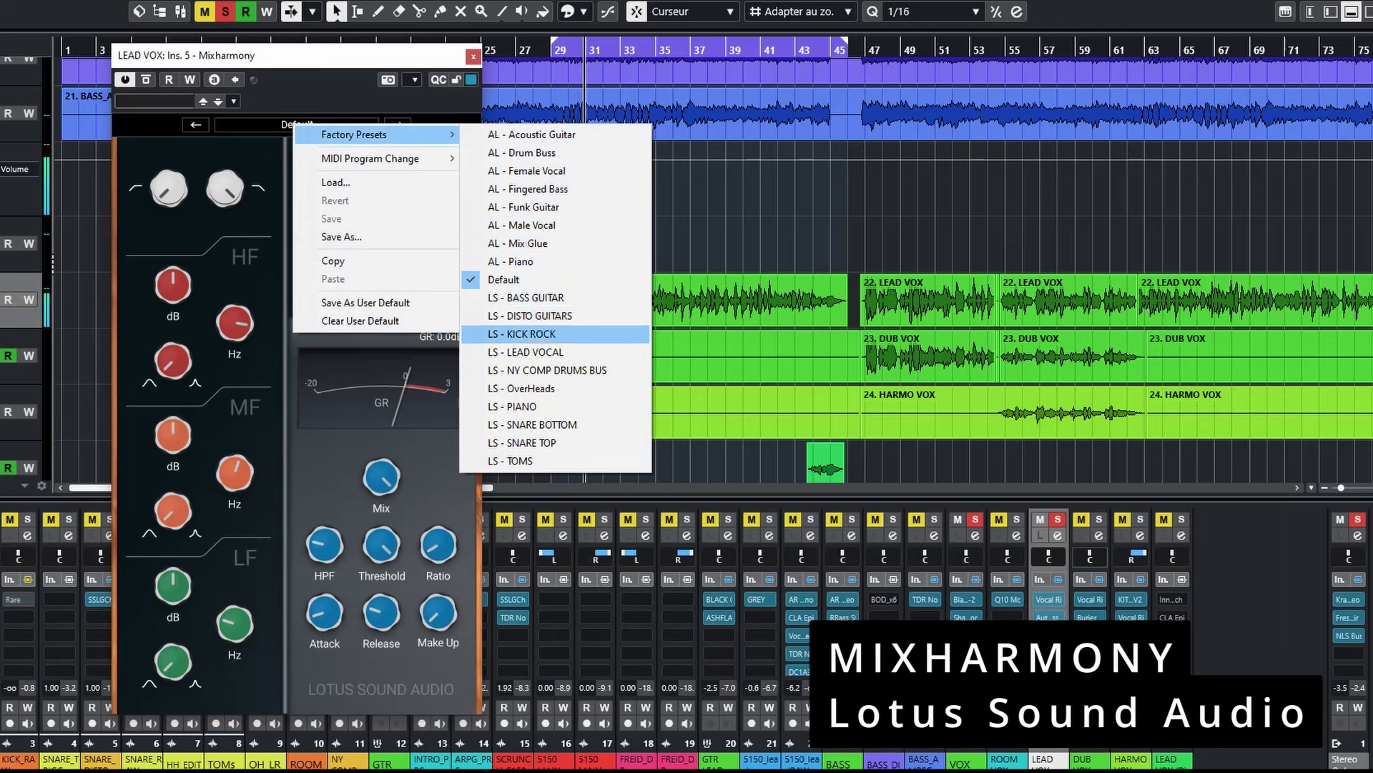
left_click(526, 352)
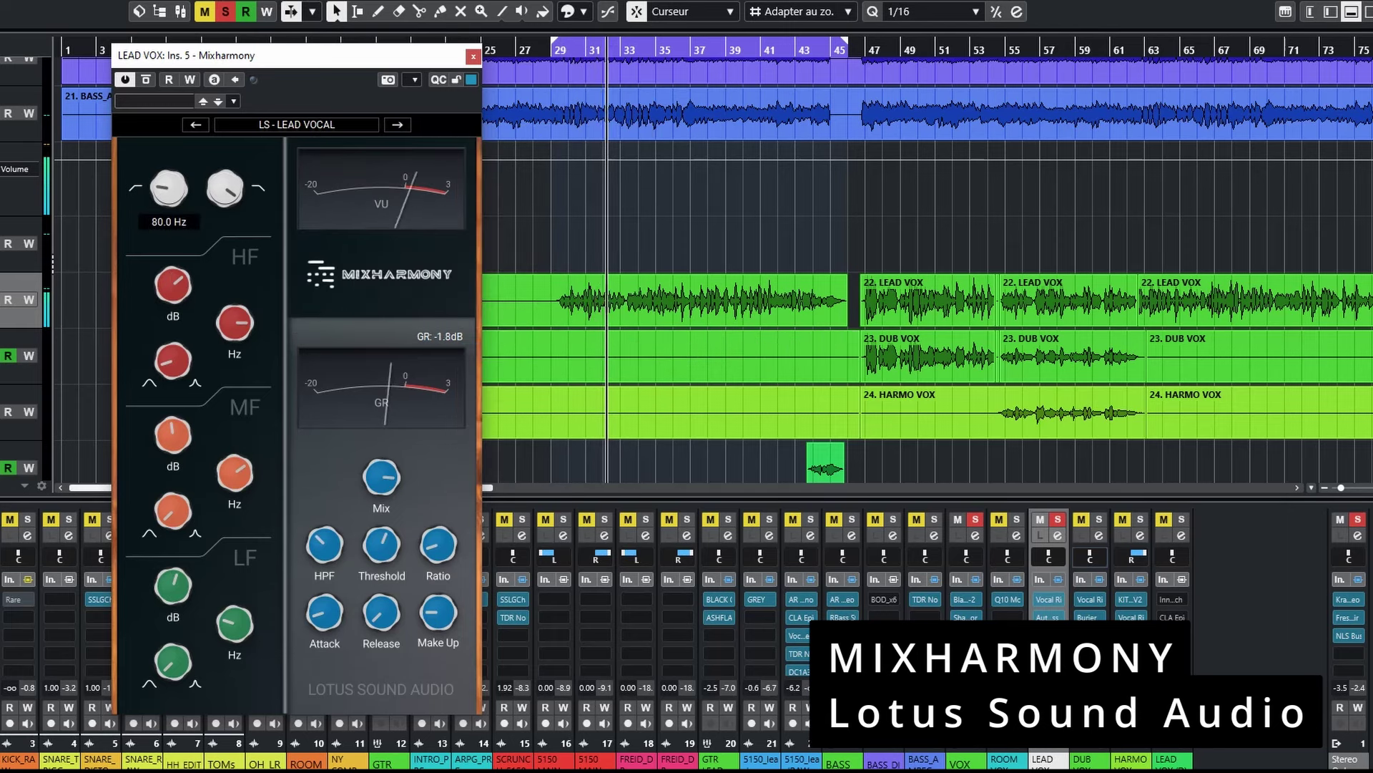
left_click_drag(381, 477, 381, 497)
mouse_move(381, 545)
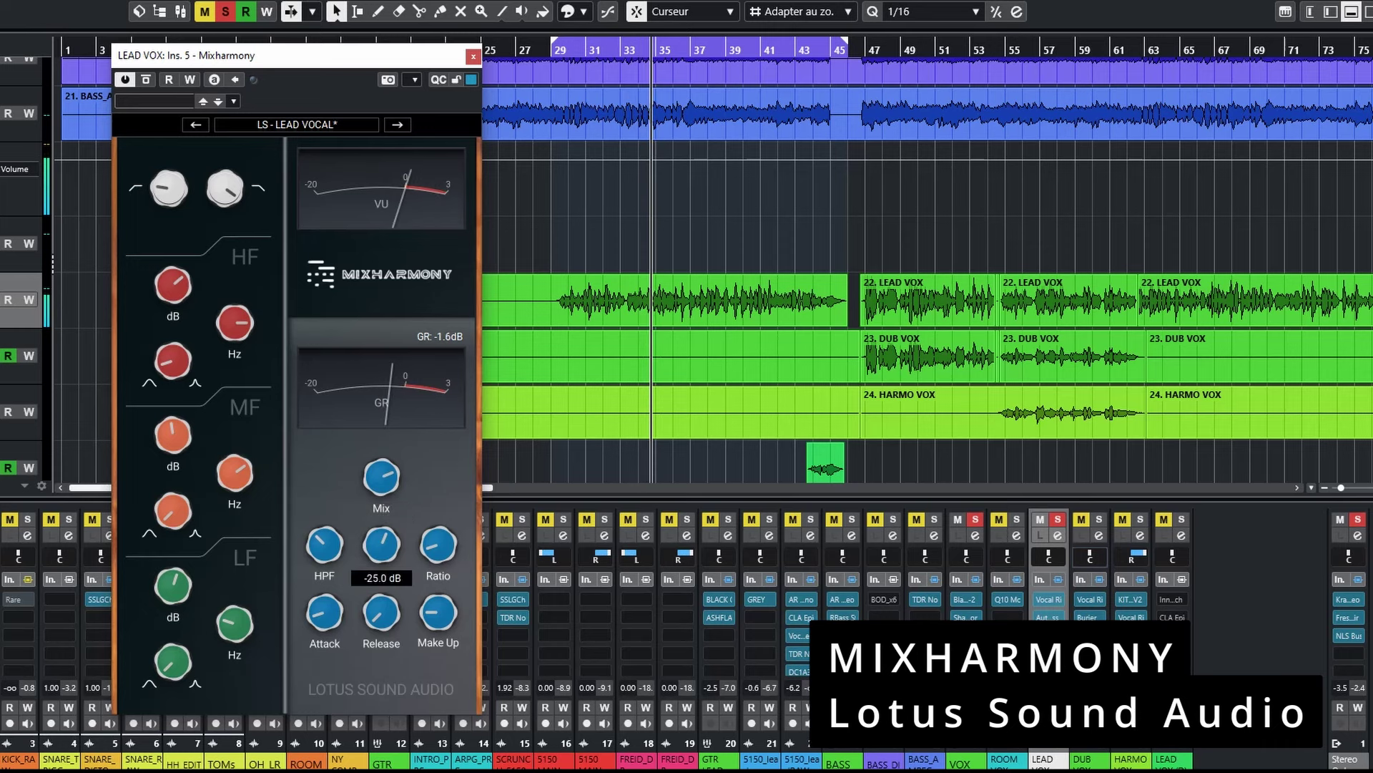
mouse_move(438, 545)
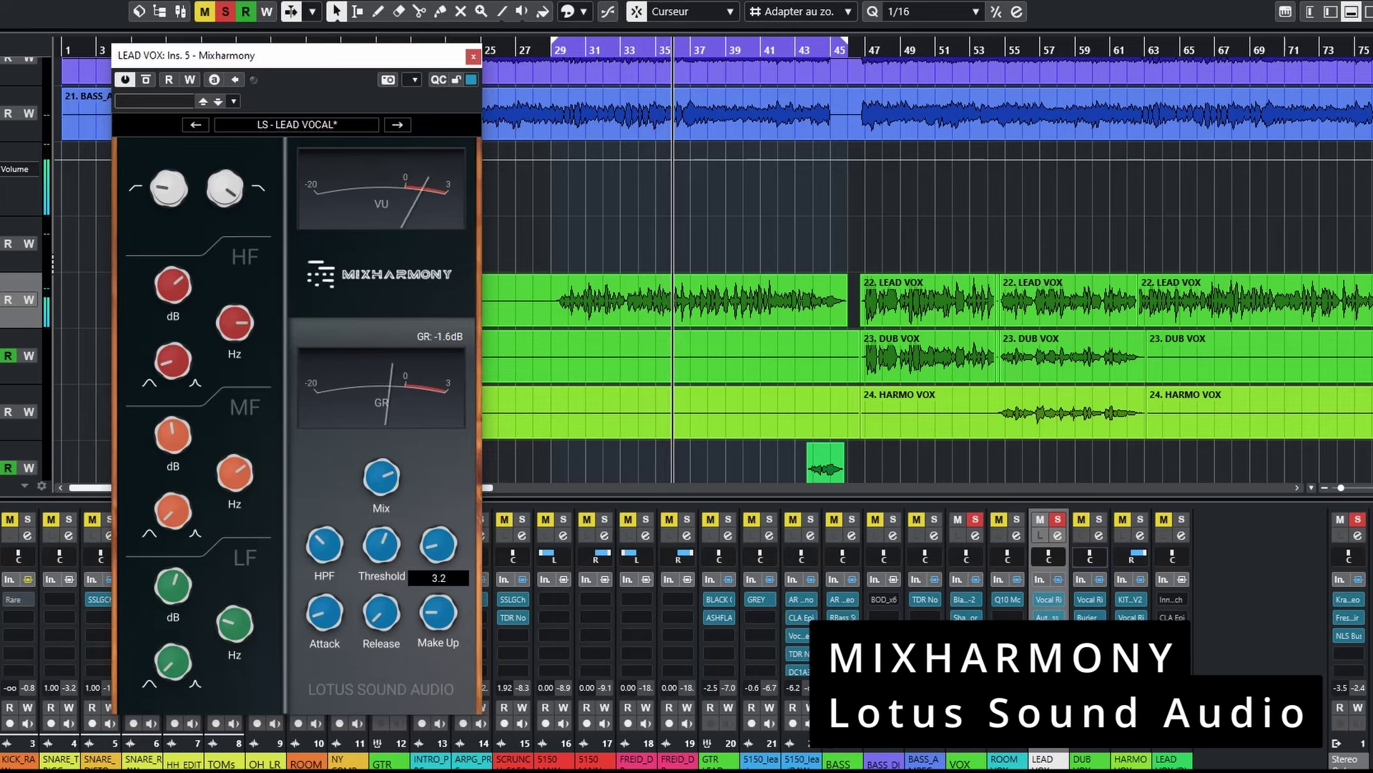
left_click_drag(438, 545, 438, 538)
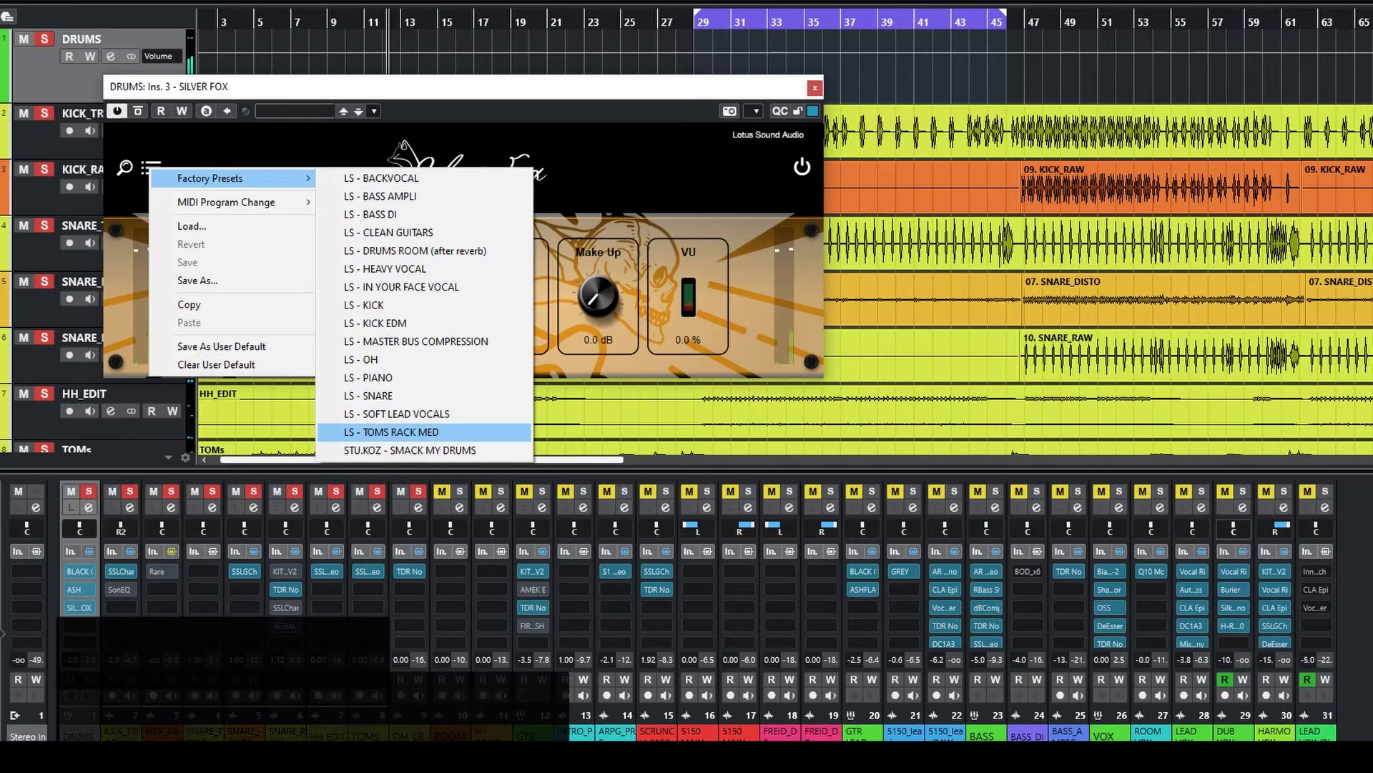
Load the factory preset STU.KOZ - SMACK MY DRUMS in the DRUMS Silver Fox compressor and turn its bypass off
left_click(422, 450)
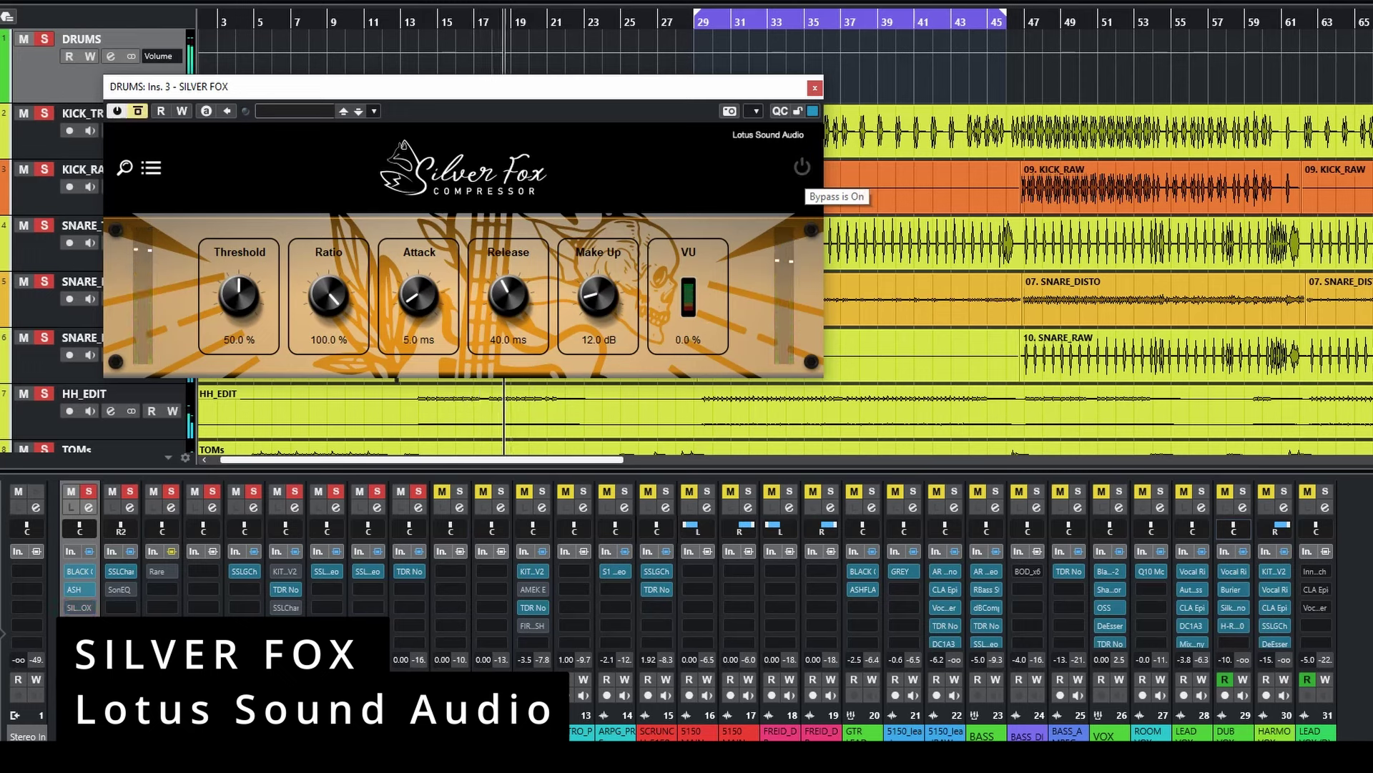
left_click(802, 167)
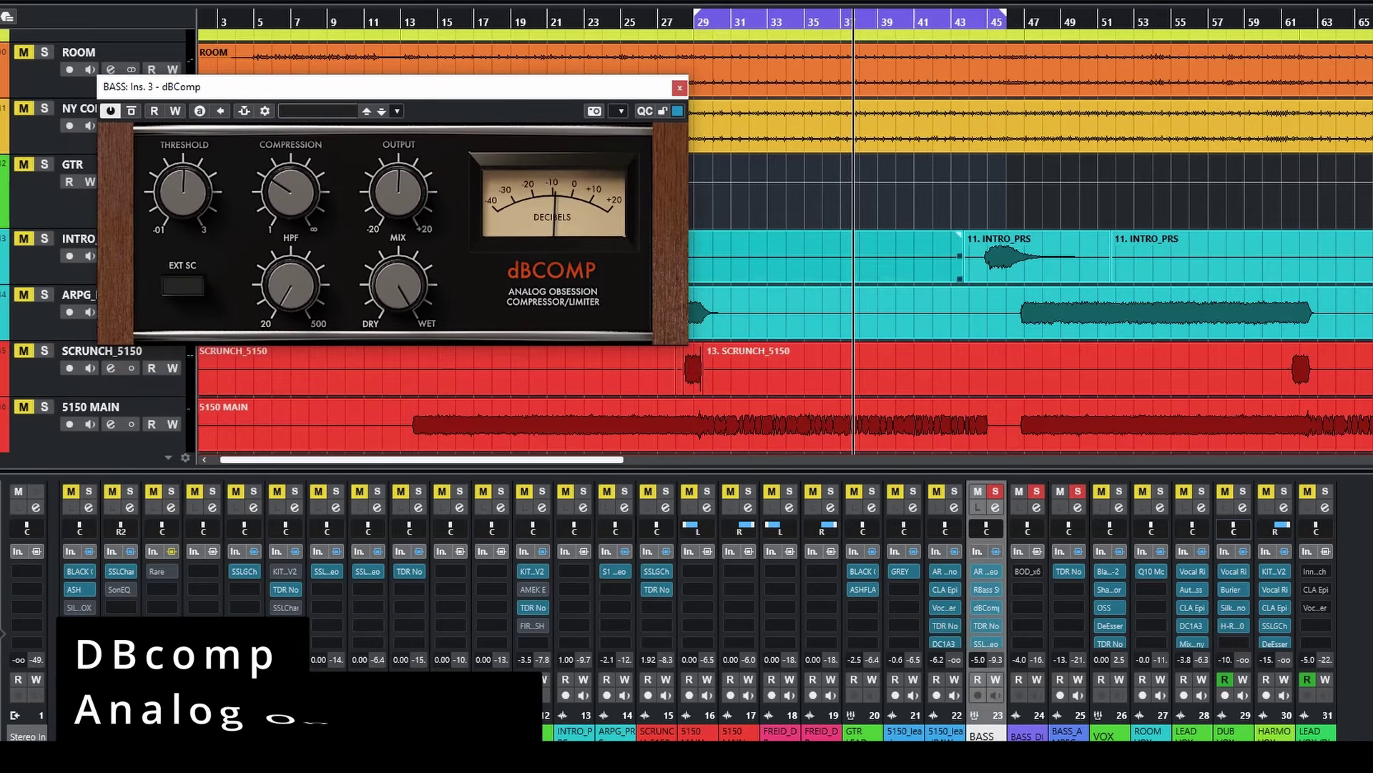
Bring the BASS track into view and bypass its dBComp compressor
scroll(787, 236, "down", 10)
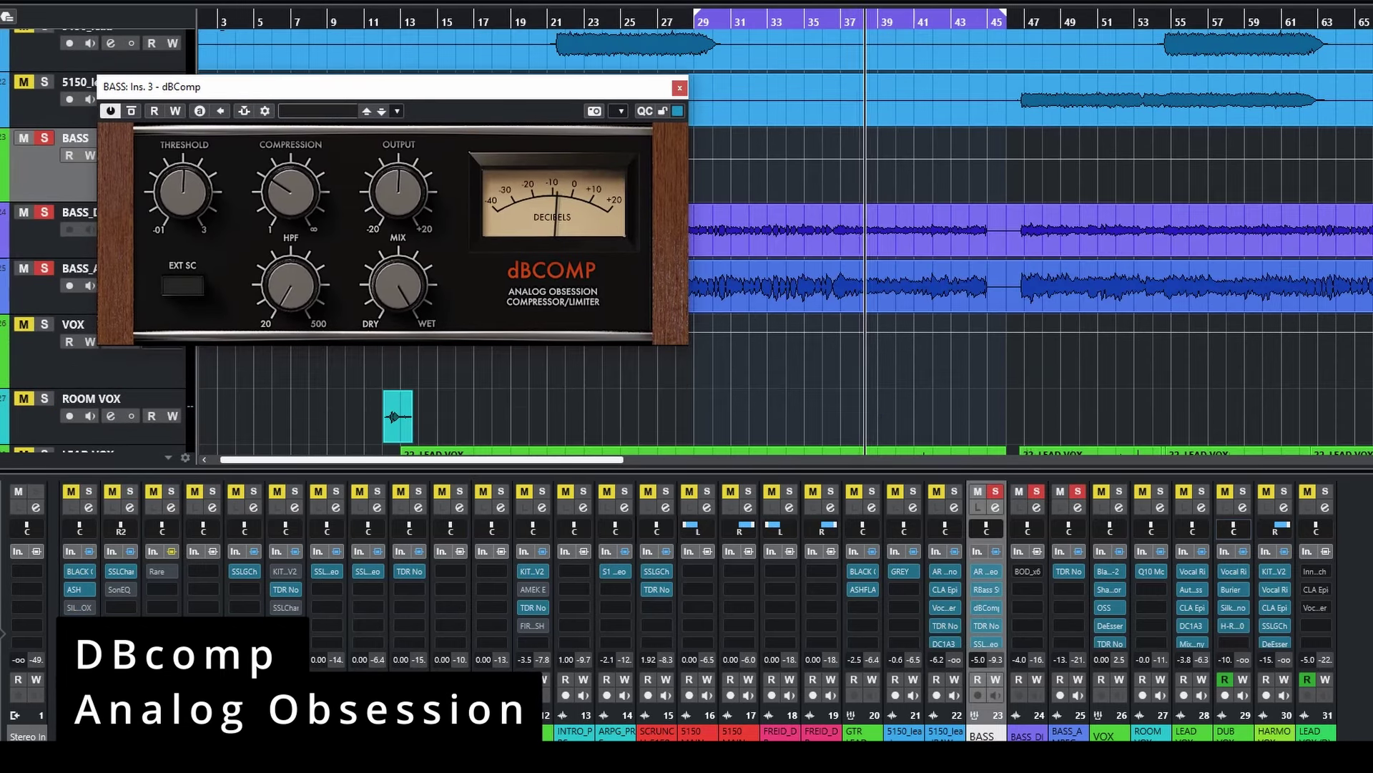
scroll(787, 236, "up", 3)
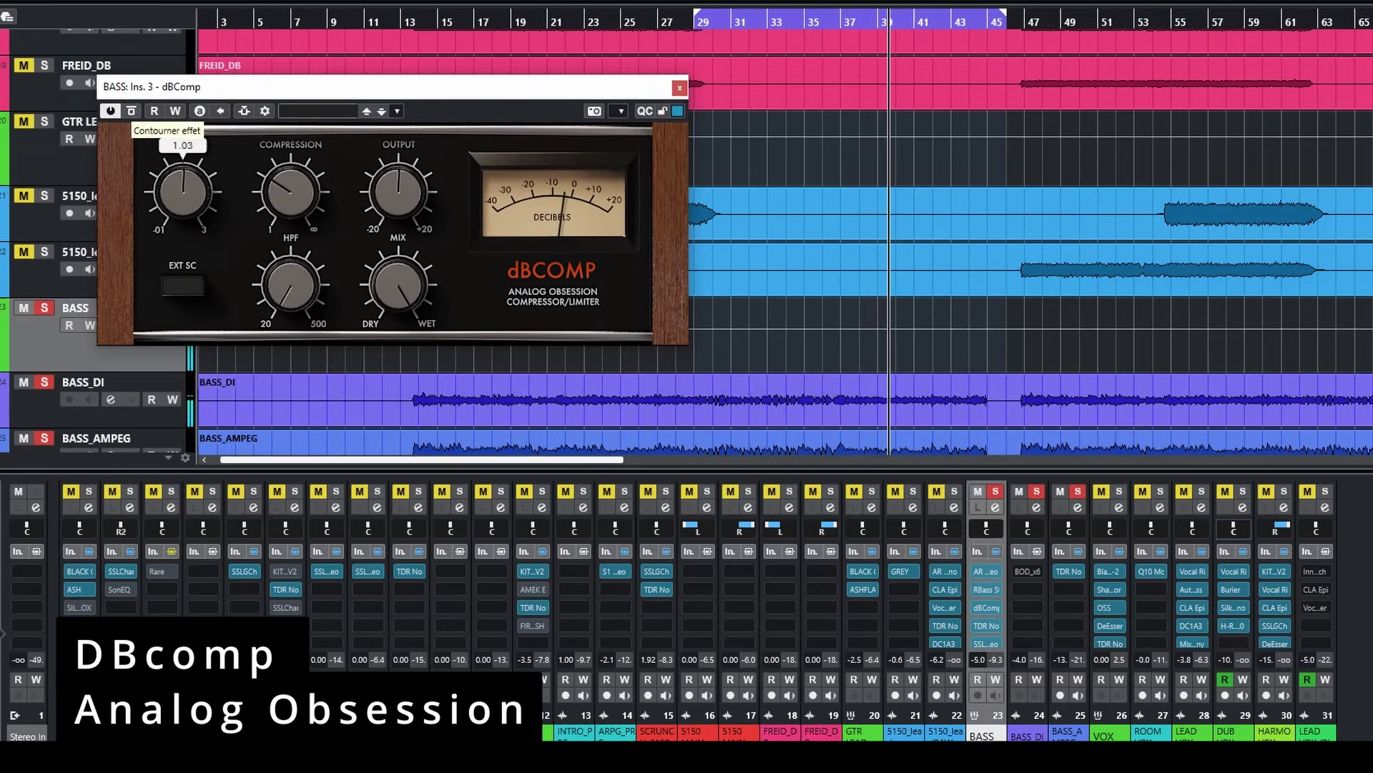
left_click(131, 111)
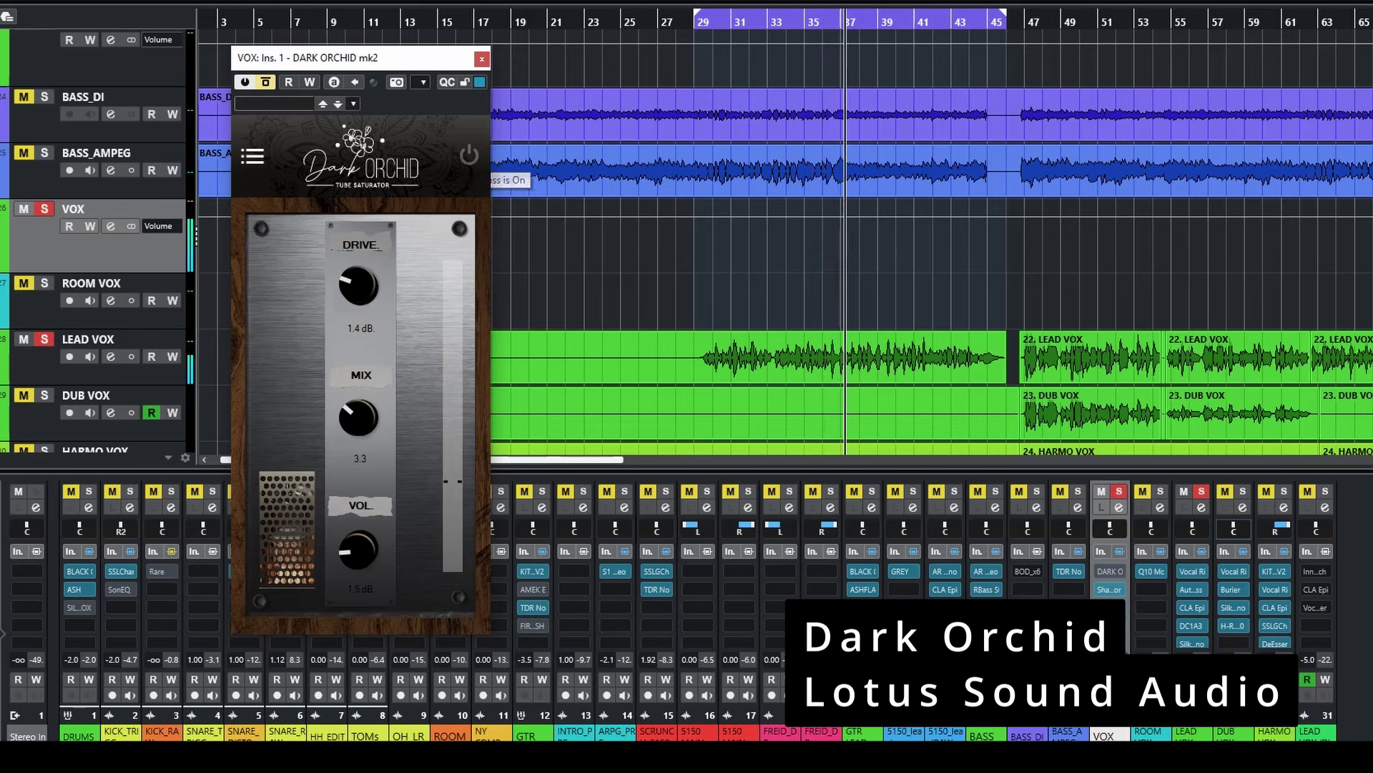
Activate Dark Orchid on the VOX track, set its drive to 1.2 dB and toggle the bypass to compare
left_click(469, 156)
left_click_drag(359, 285, 358, 290)
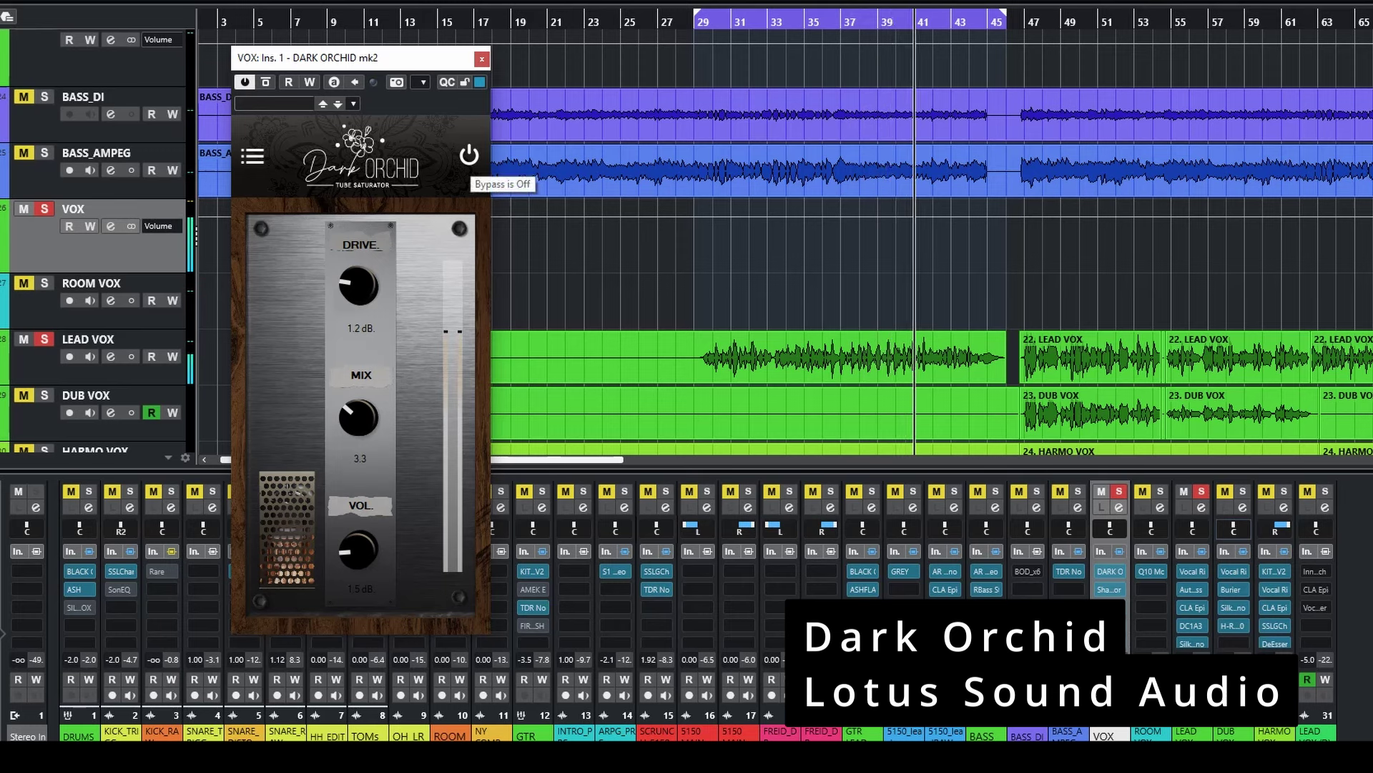
left_click(469, 155)
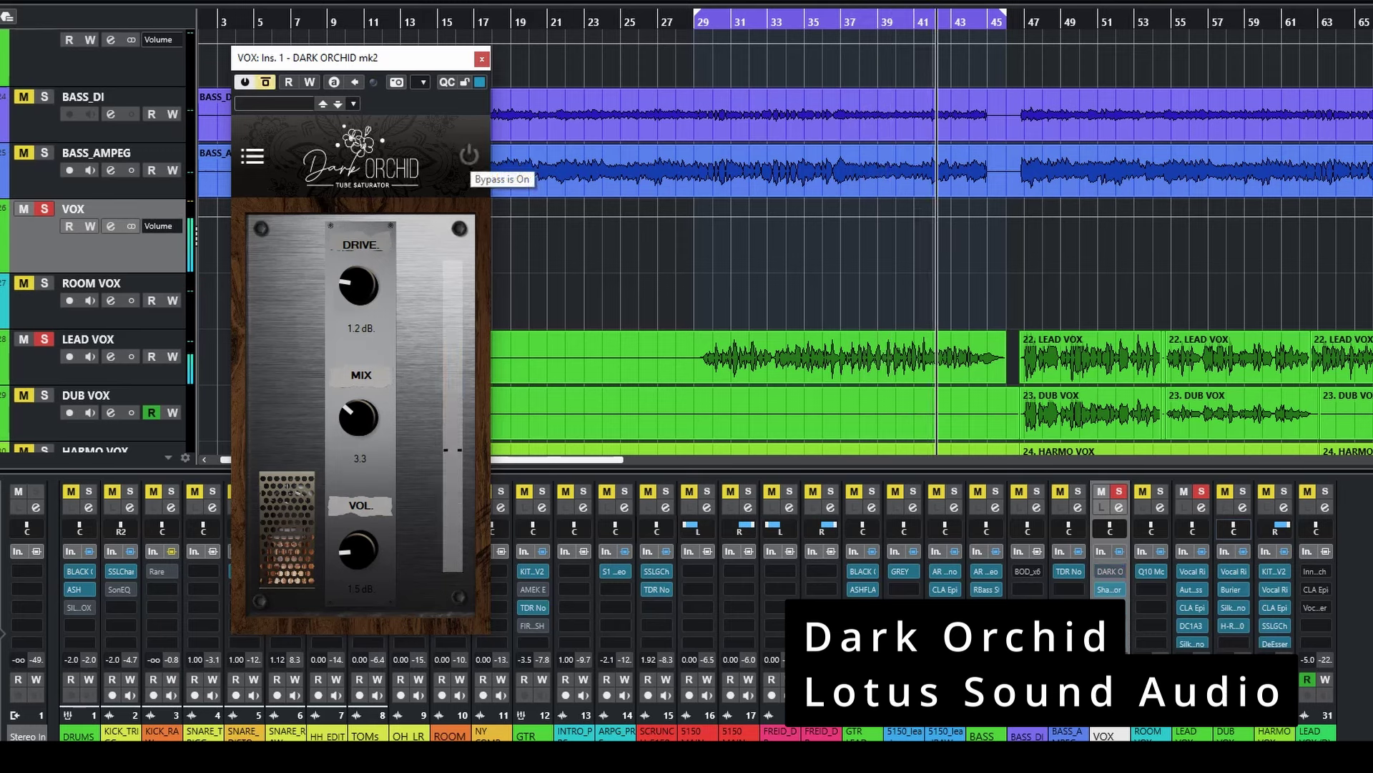
left_click(469, 156)
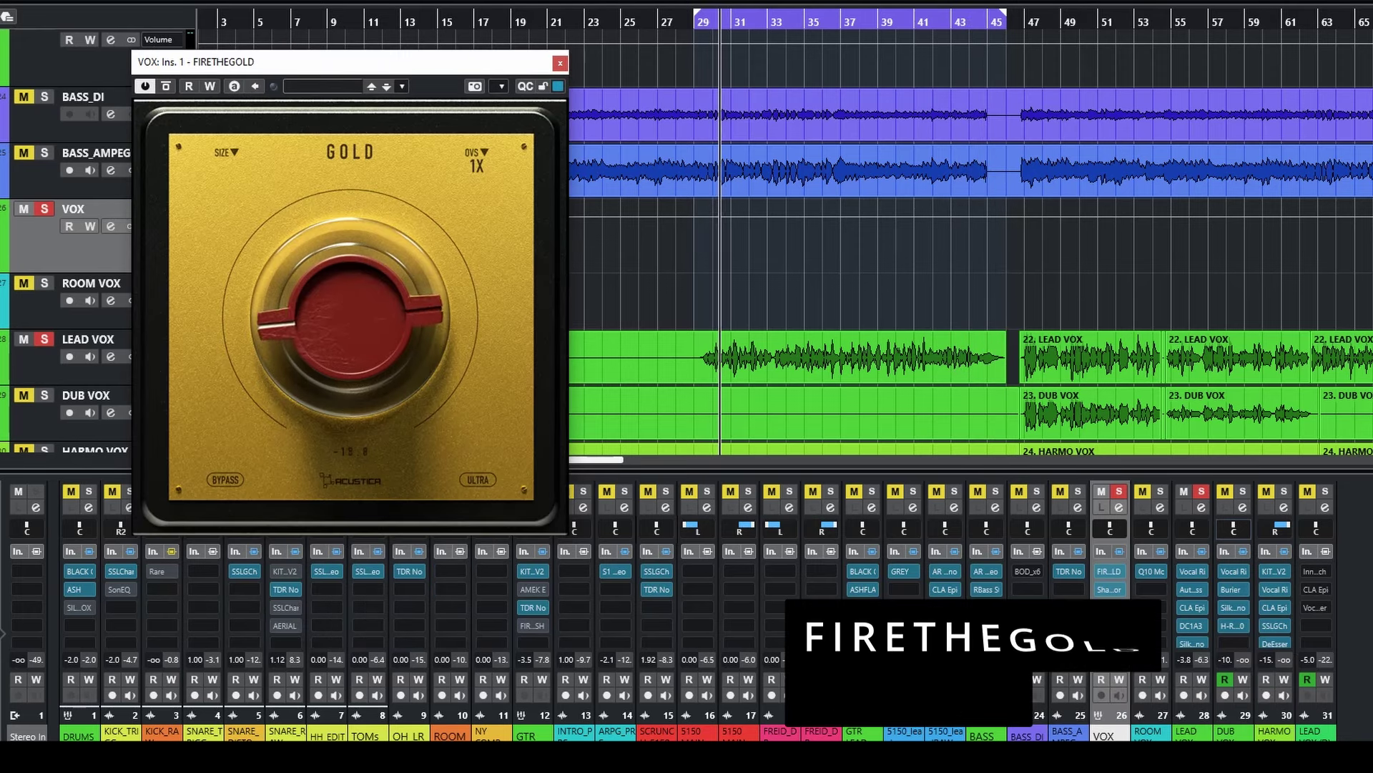
Turn up the main knob of Firethegold on the VOX track and set its oversampling to 4X
mouse_move(350, 316)
left_mouse_down()
mouse_move(350, 250)
mouse_move(351, 300)
left_mouse_up()
left_click(477, 154)
left_click(504, 195)
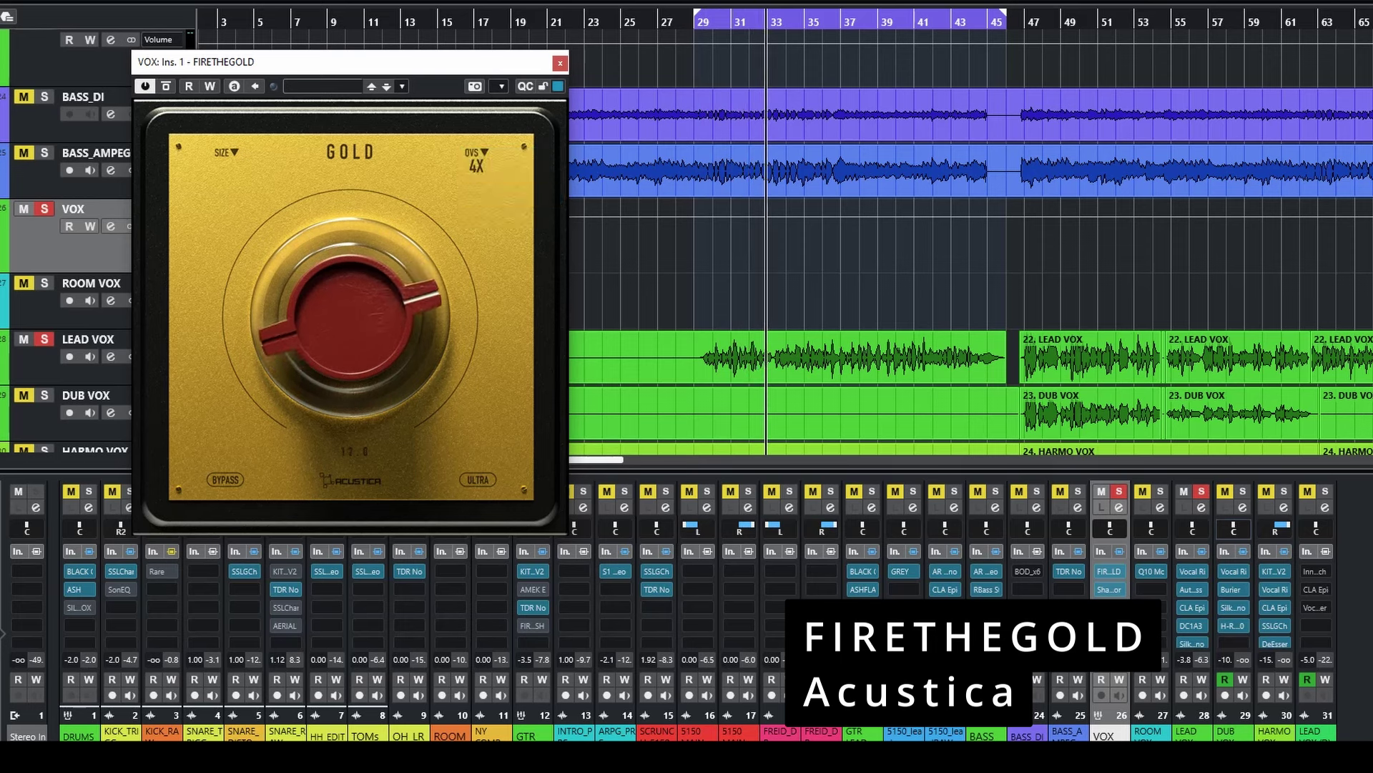
Enlarge the Firethegold interface to size 2X and turn its main knob up further
left_click(227, 152)
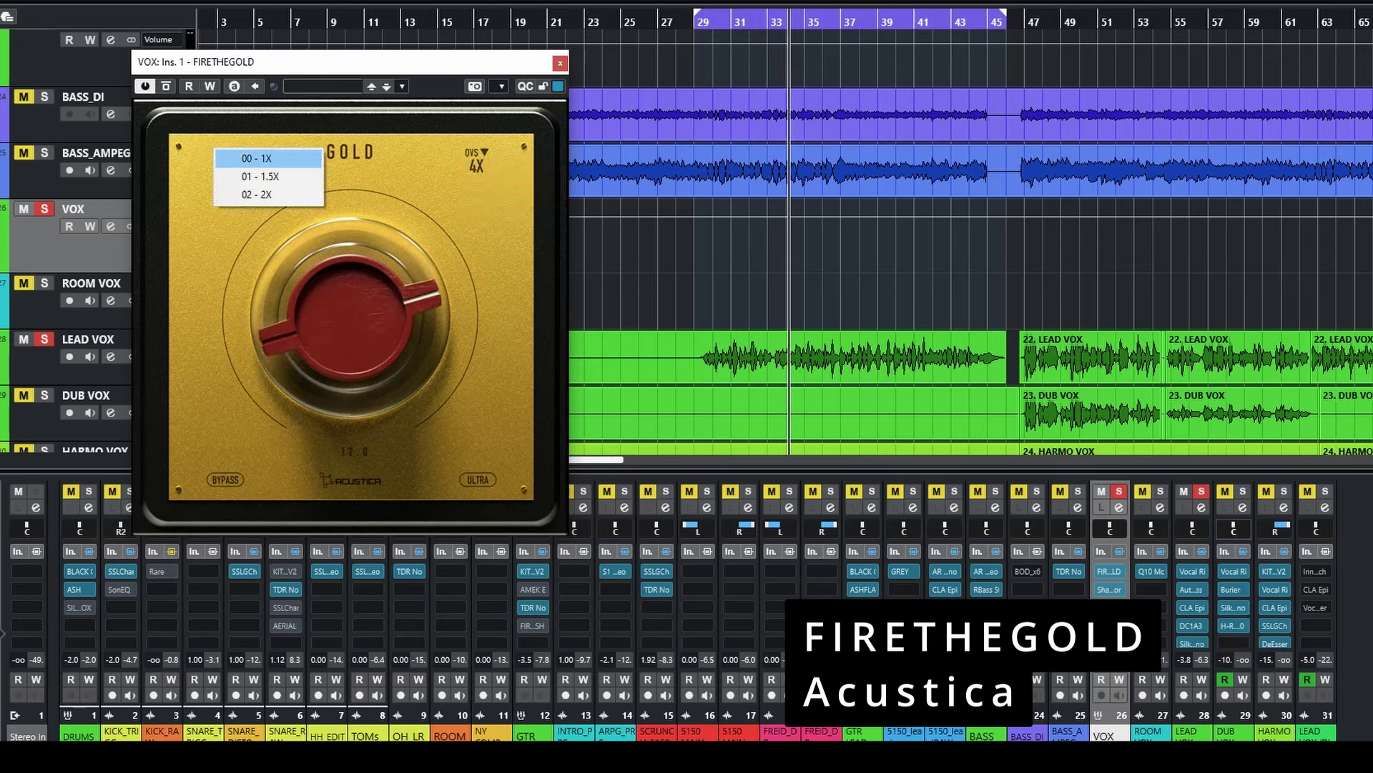
left_click(259, 194)
mouse_move(351, 317)
left_mouse_down()
mouse_move(351, 289)
mouse_move(351, 318)
mouse_move(350, 302)
left_mouse_up()
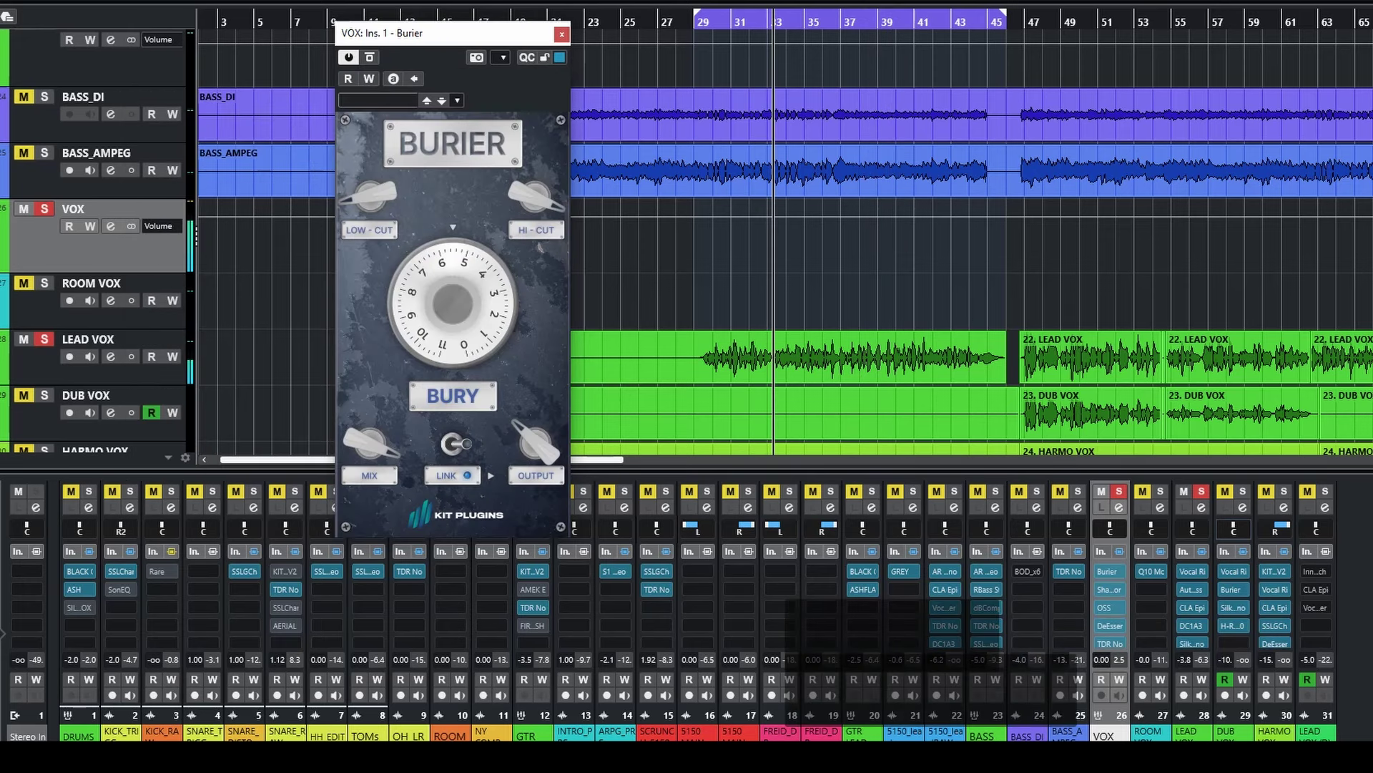
Reduce the Bury amount to about 2 in the VOX track's Burier and bypass the effect
left_click_drag(453, 303, 453, 311)
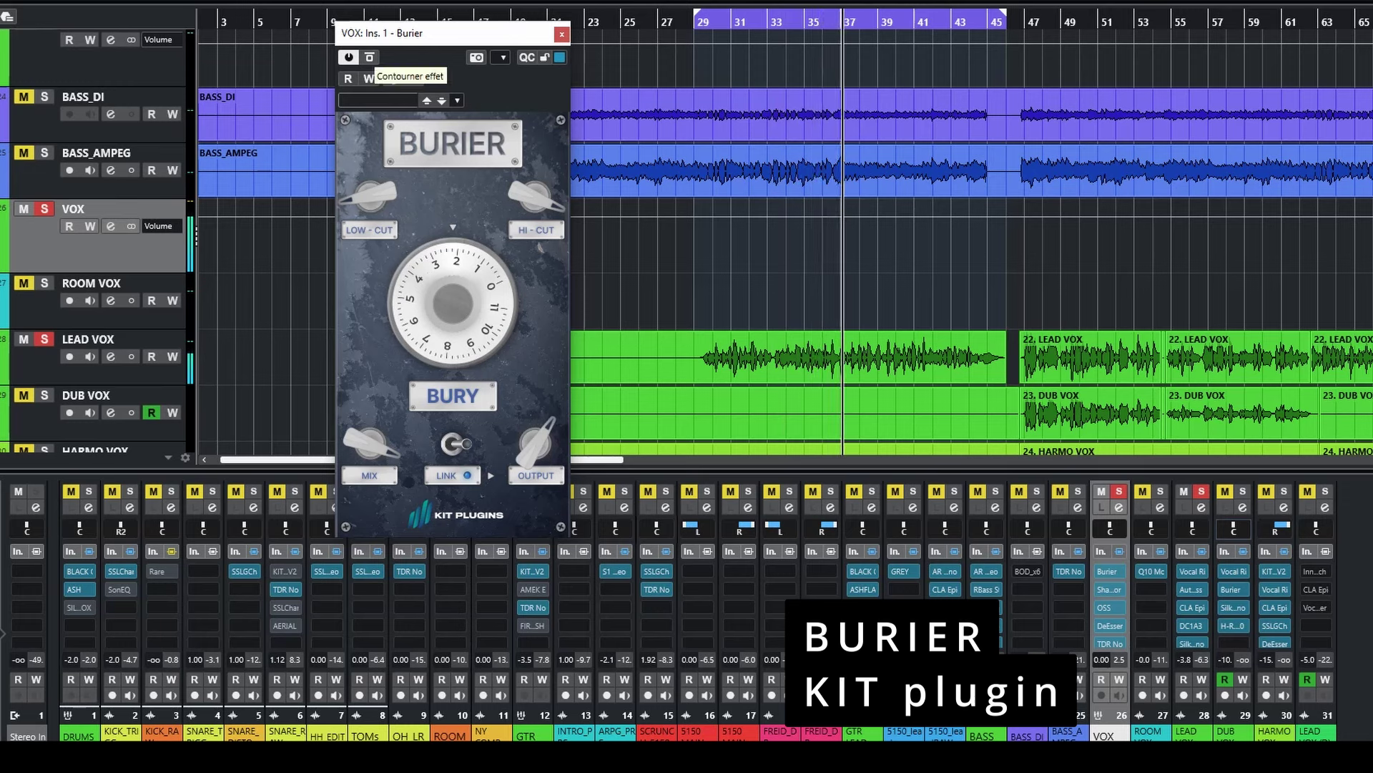
left_click(369, 57)
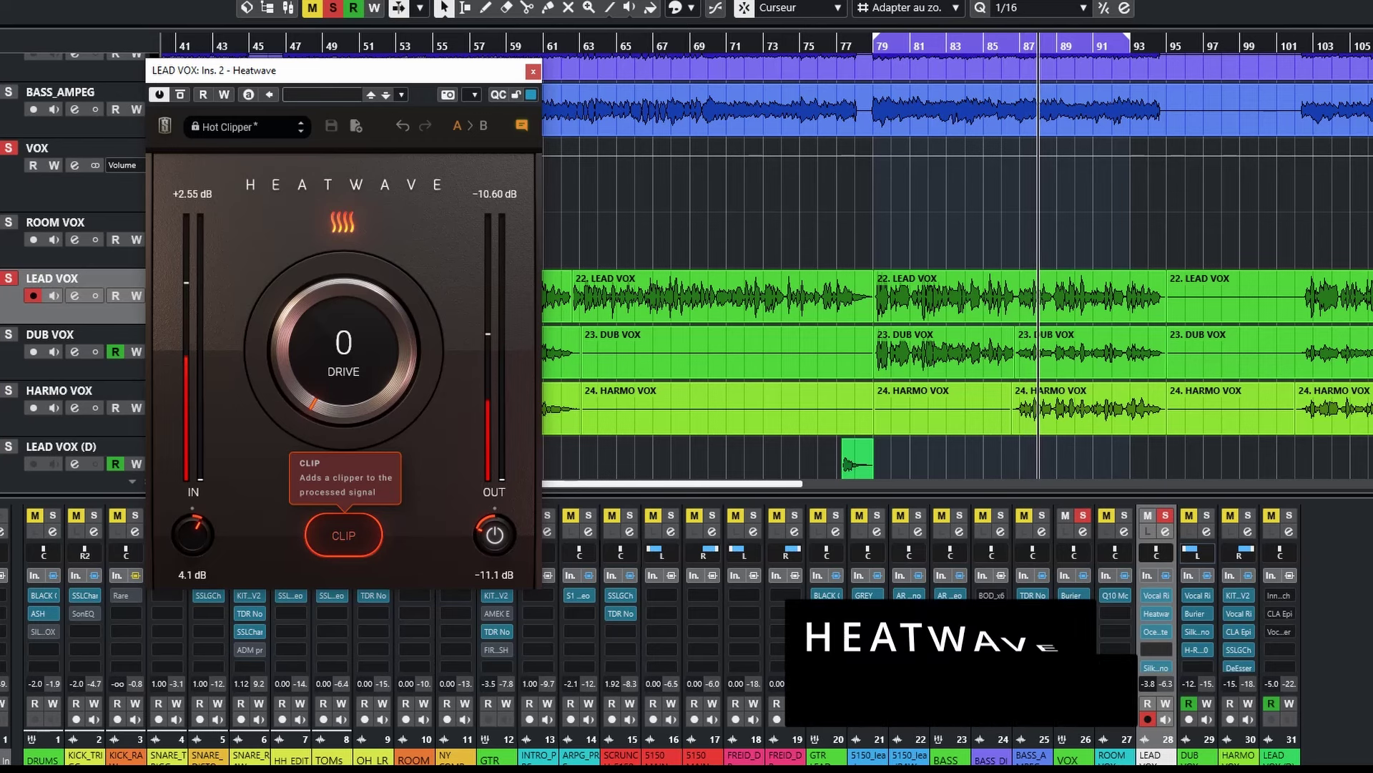
Increase the Drive in LEAD VOX's Heatwave
left_click_drag(343, 351, 343, 281)
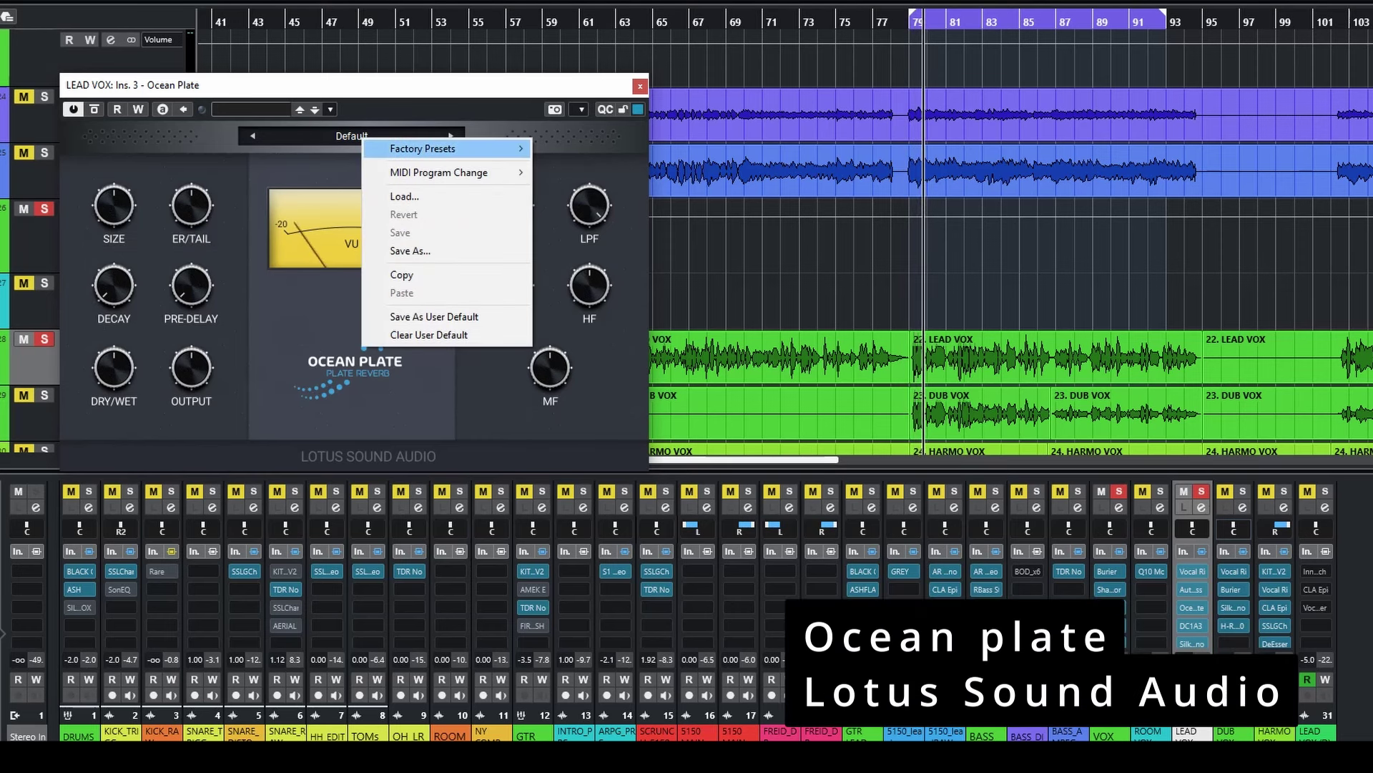
Load the factory preset LS - LEAD VOCAL in LEAD VOX's Ocean Plate reverb and lower its dry/wet mix
mouse_move(445, 149)
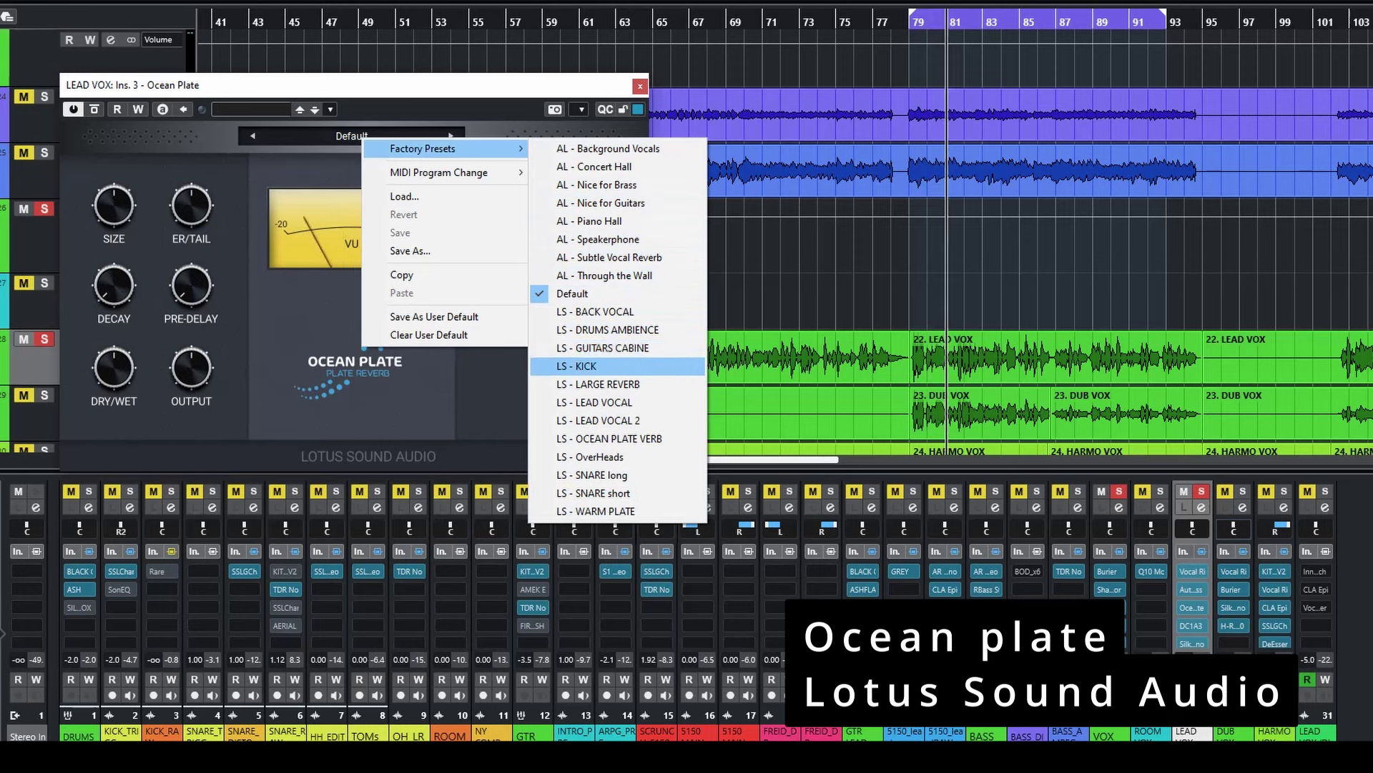
left_click(594, 402)
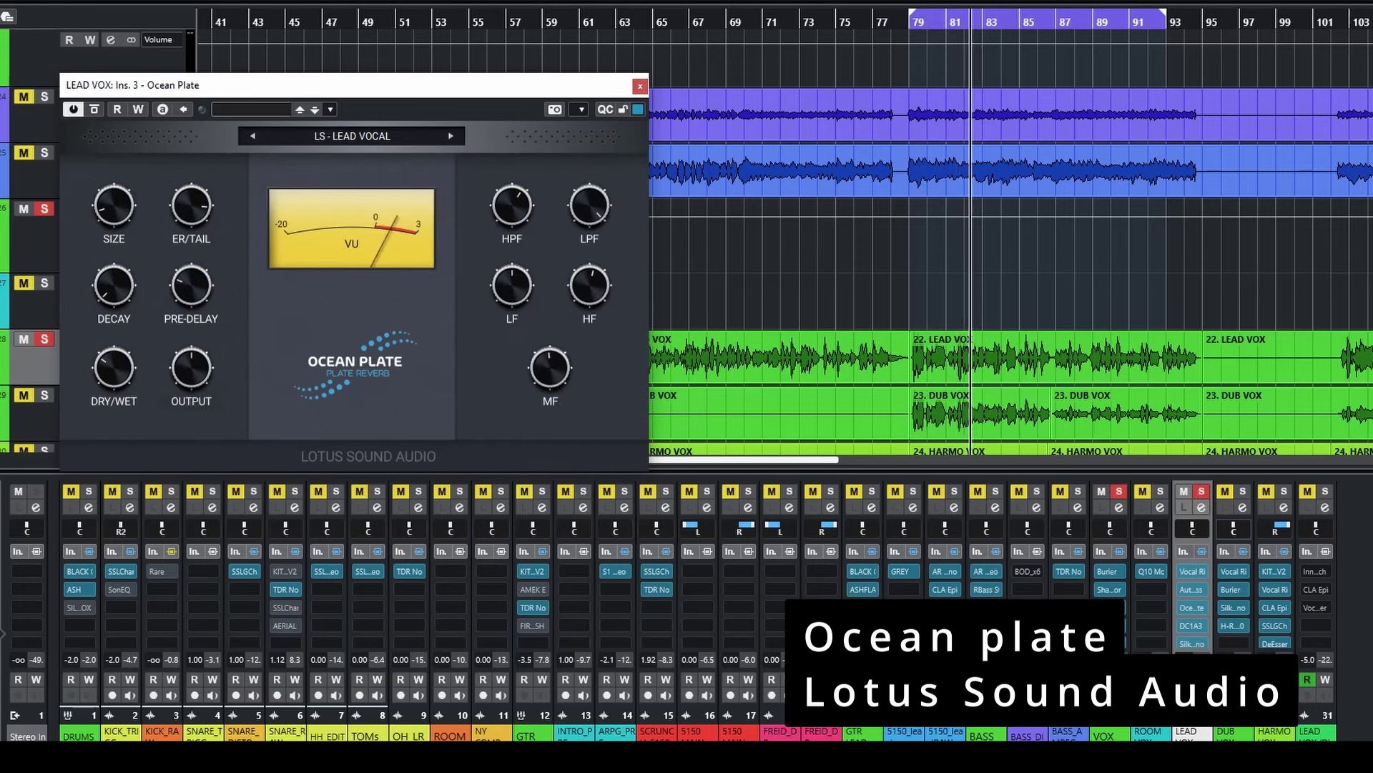
left_click_drag(114, 367, 114, 373)
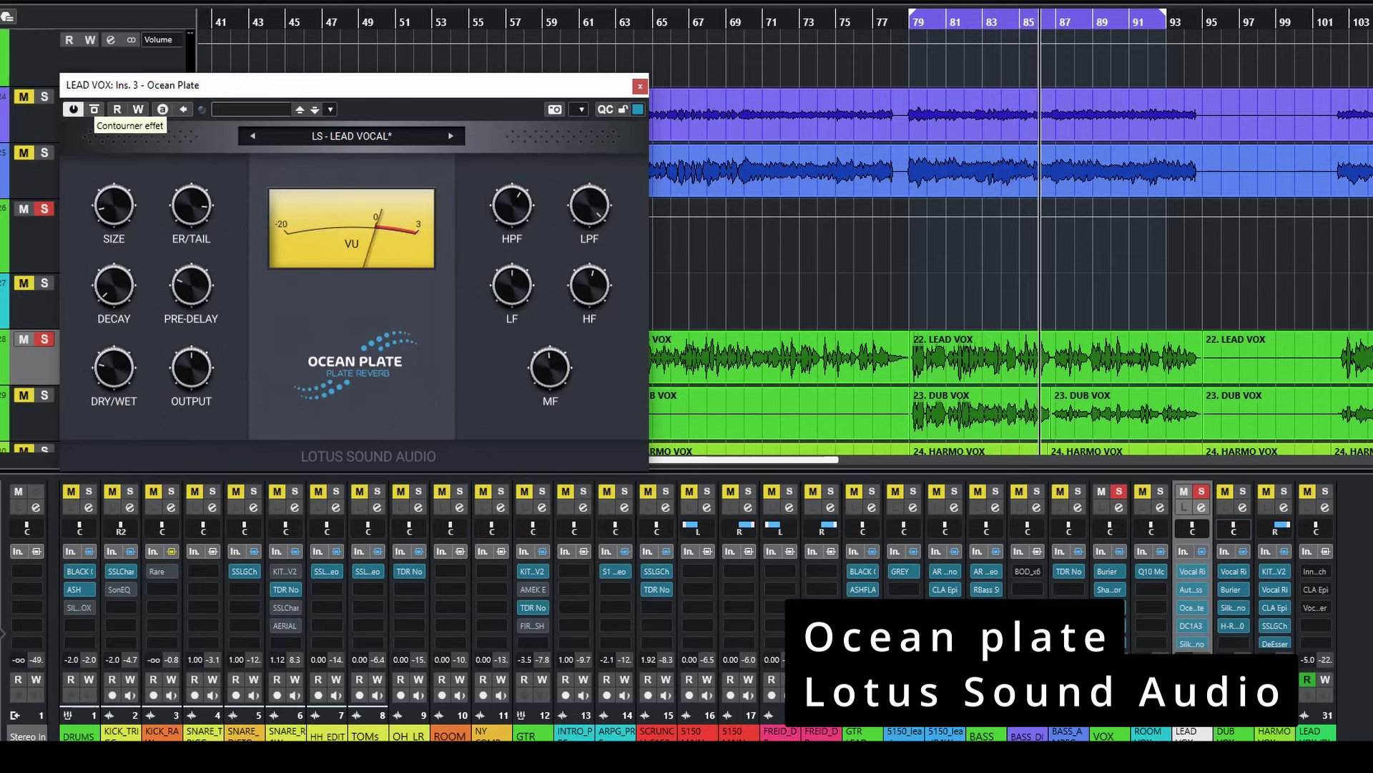
Compare the vocal with Ocean Plate bypassed and active, and turn off solo on the VOX track
left_click(95, 109)
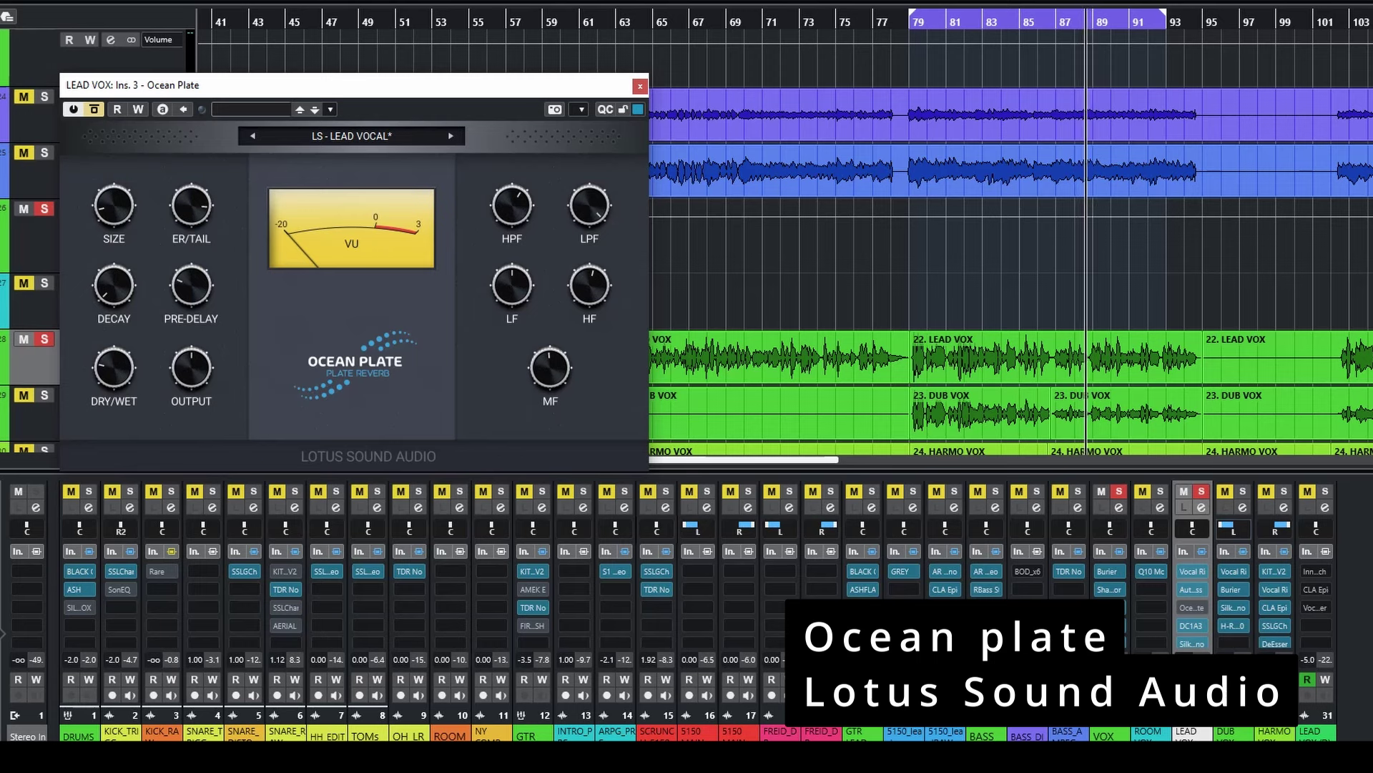
left_click(94, 108)
left_click(45, 209)
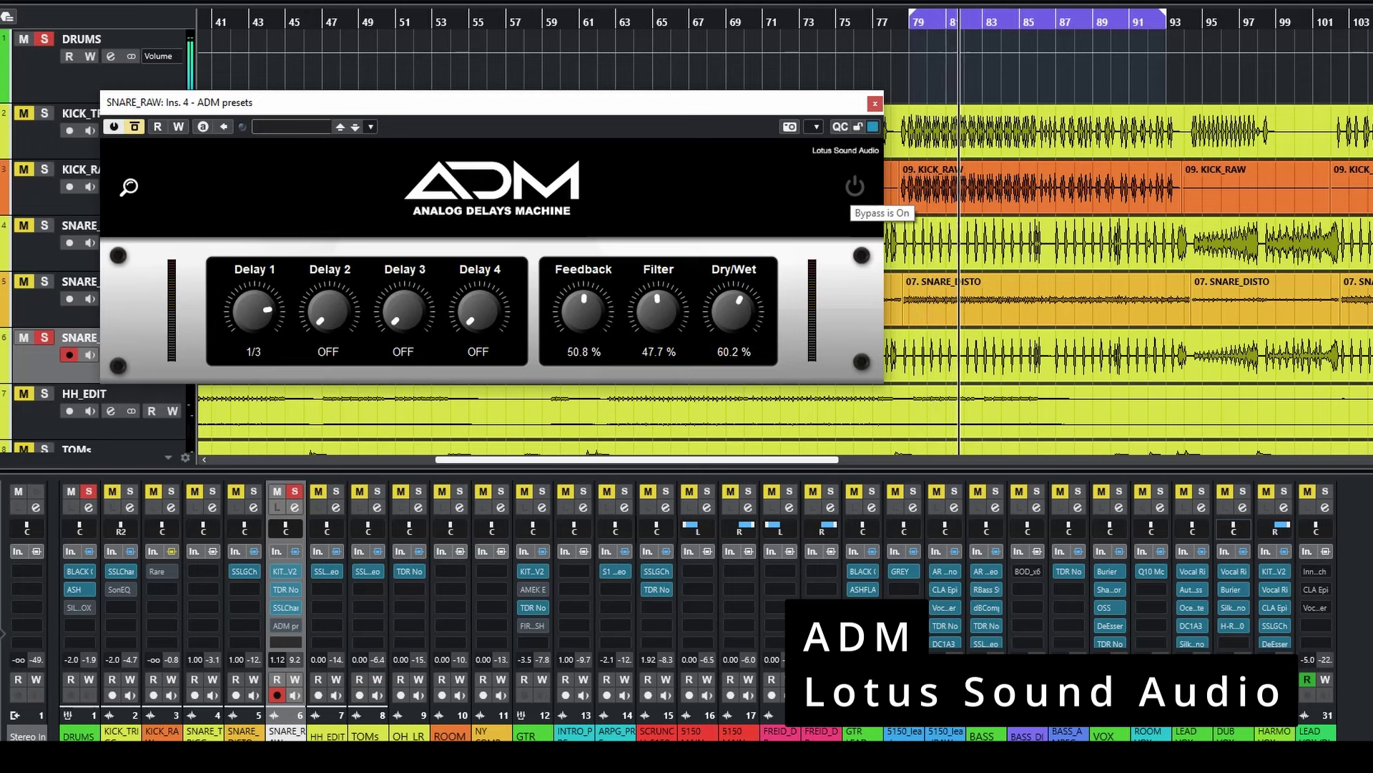
Activate the ADM delay on SNARE_RAW, set its Feedback to 75.0 % and adjust the Filter
left_click(855, 186)
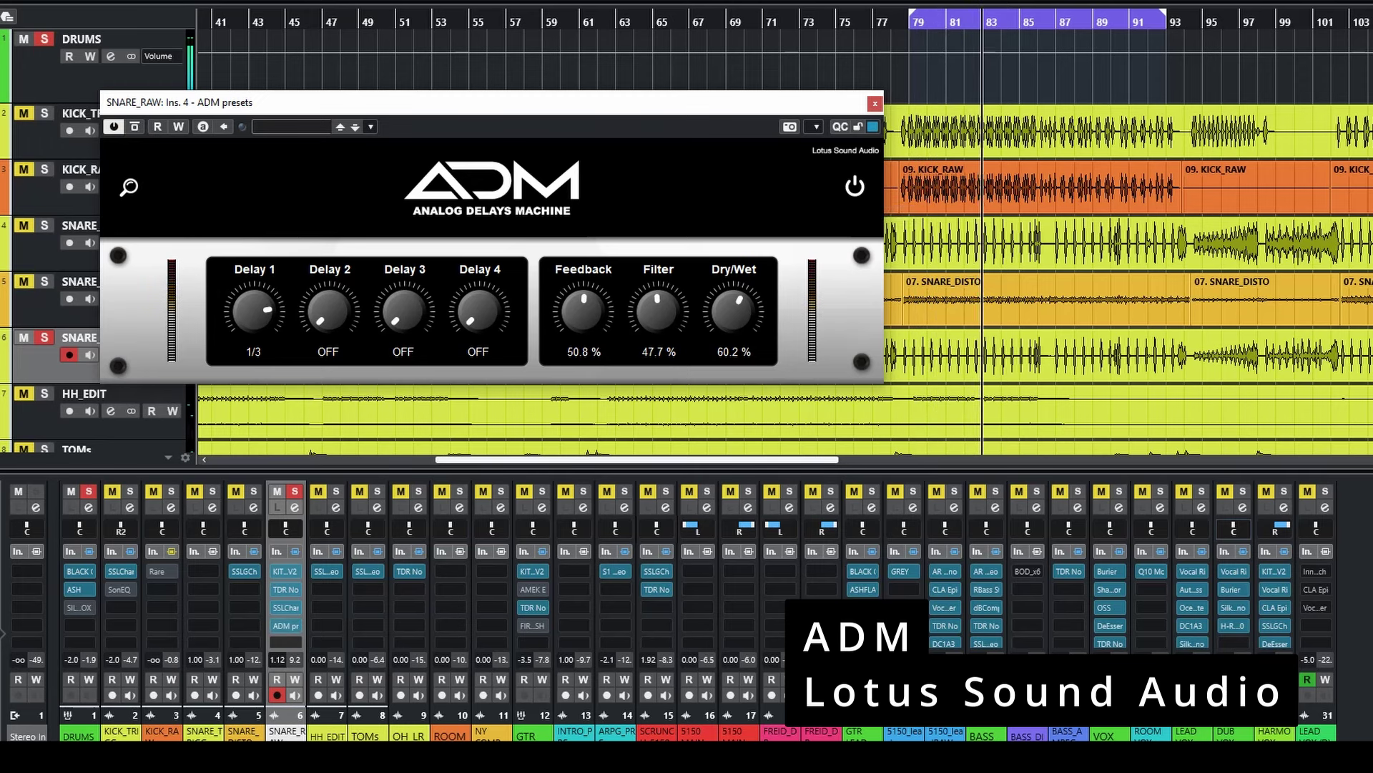
left_click_drag(583, 311, 583, 281)
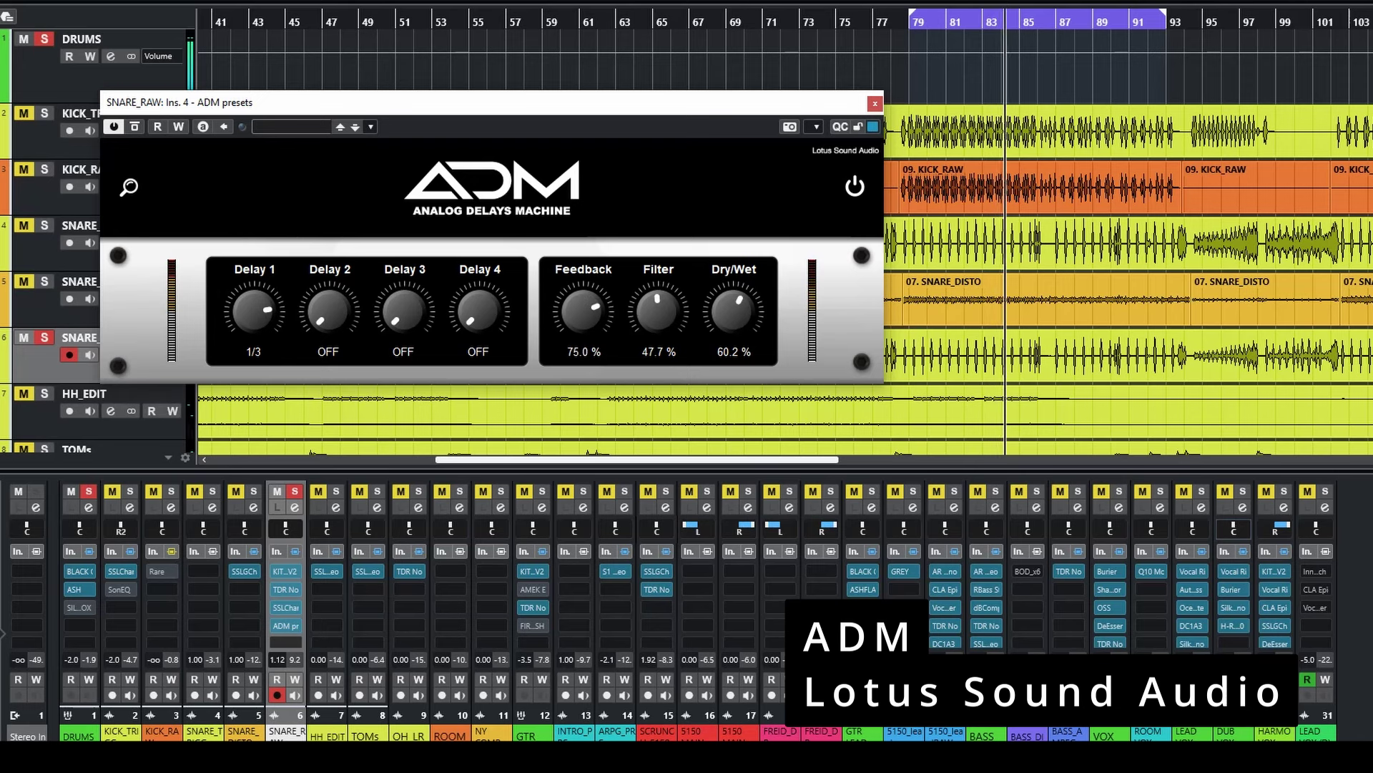
mouse_move(658, 311)
left_mouse_down()
mouse_move(658, 379)
mouse_move(658, 322)
left_mouse_up()
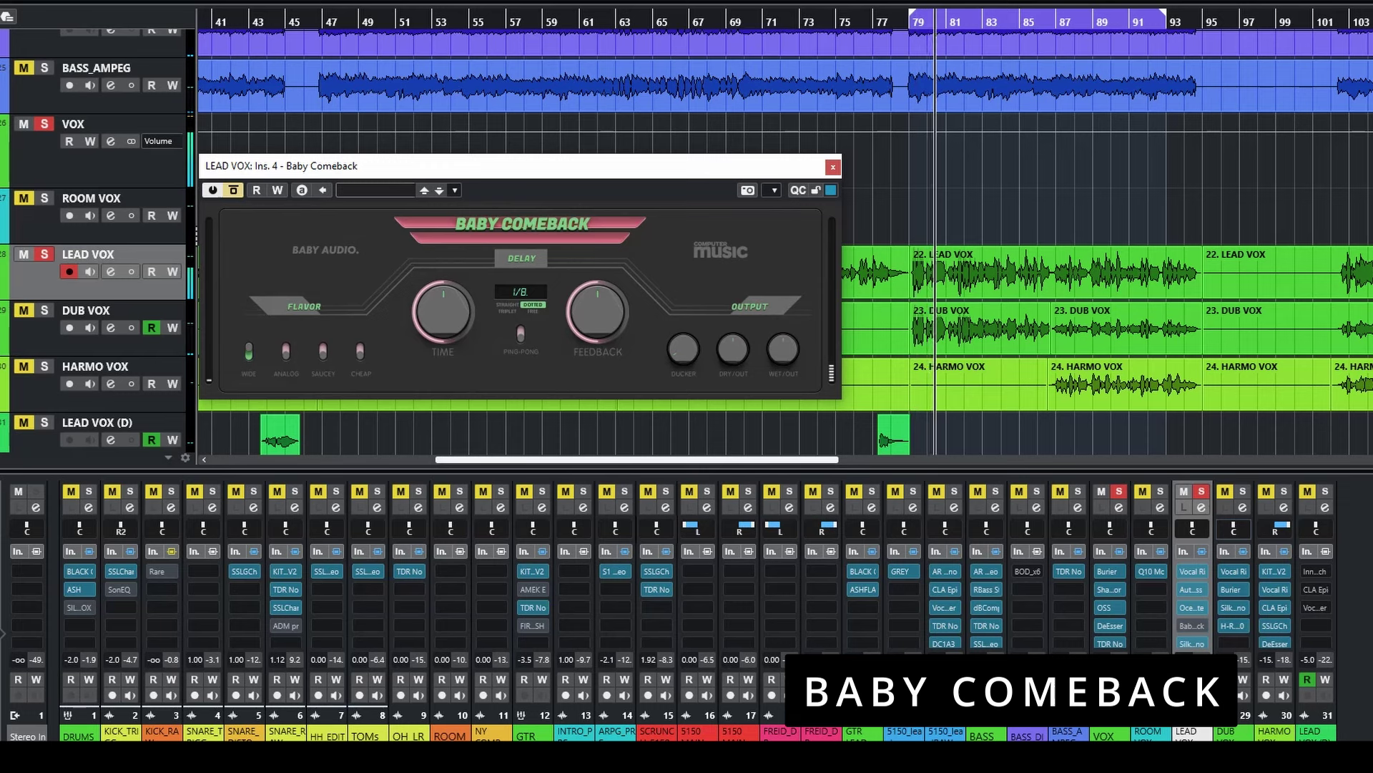
Set the delay time to 1/16 in LEAD VOX's Baby Comeback, lower the Feedback, enable Ping-Pong and adjust the Ducker
left_click_drag(443, 312, 444, 345)
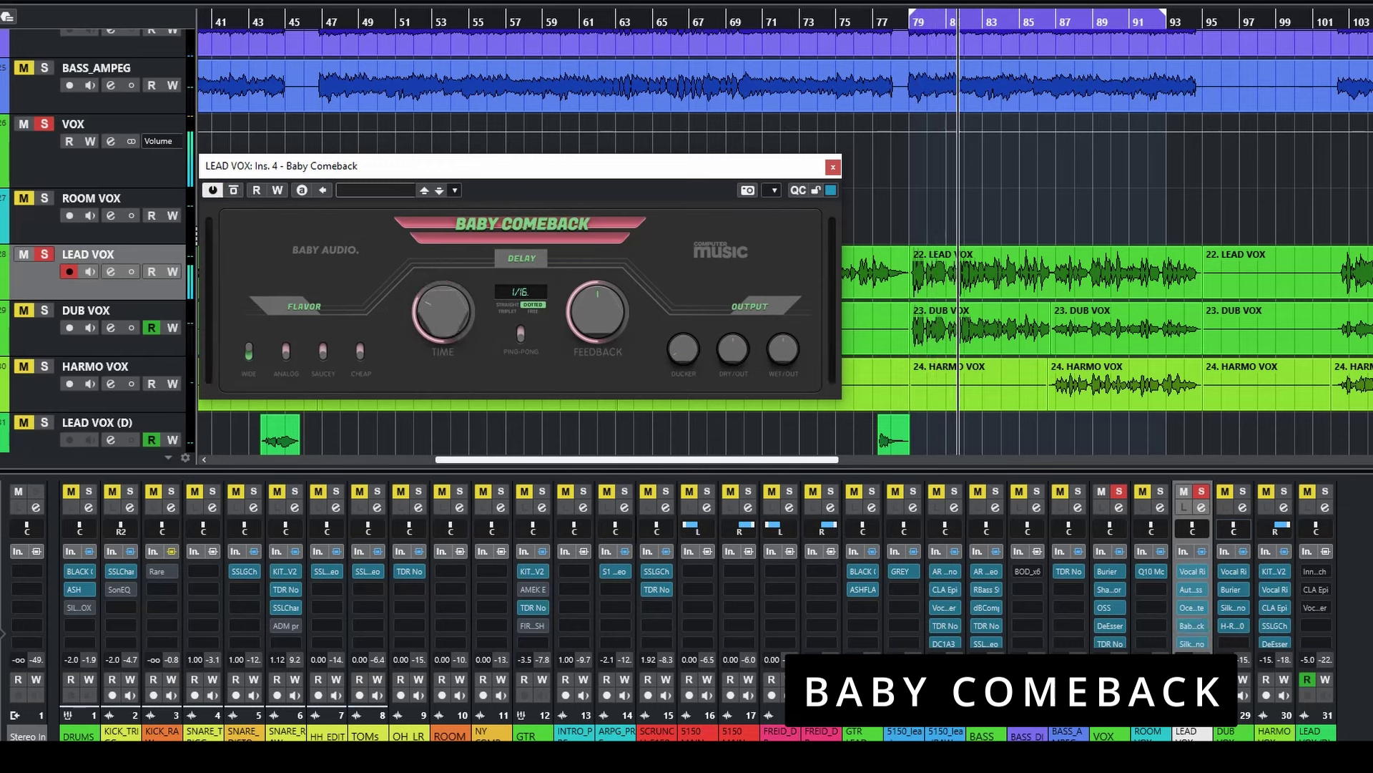
left_click_drag(598, 312, 598, 365)
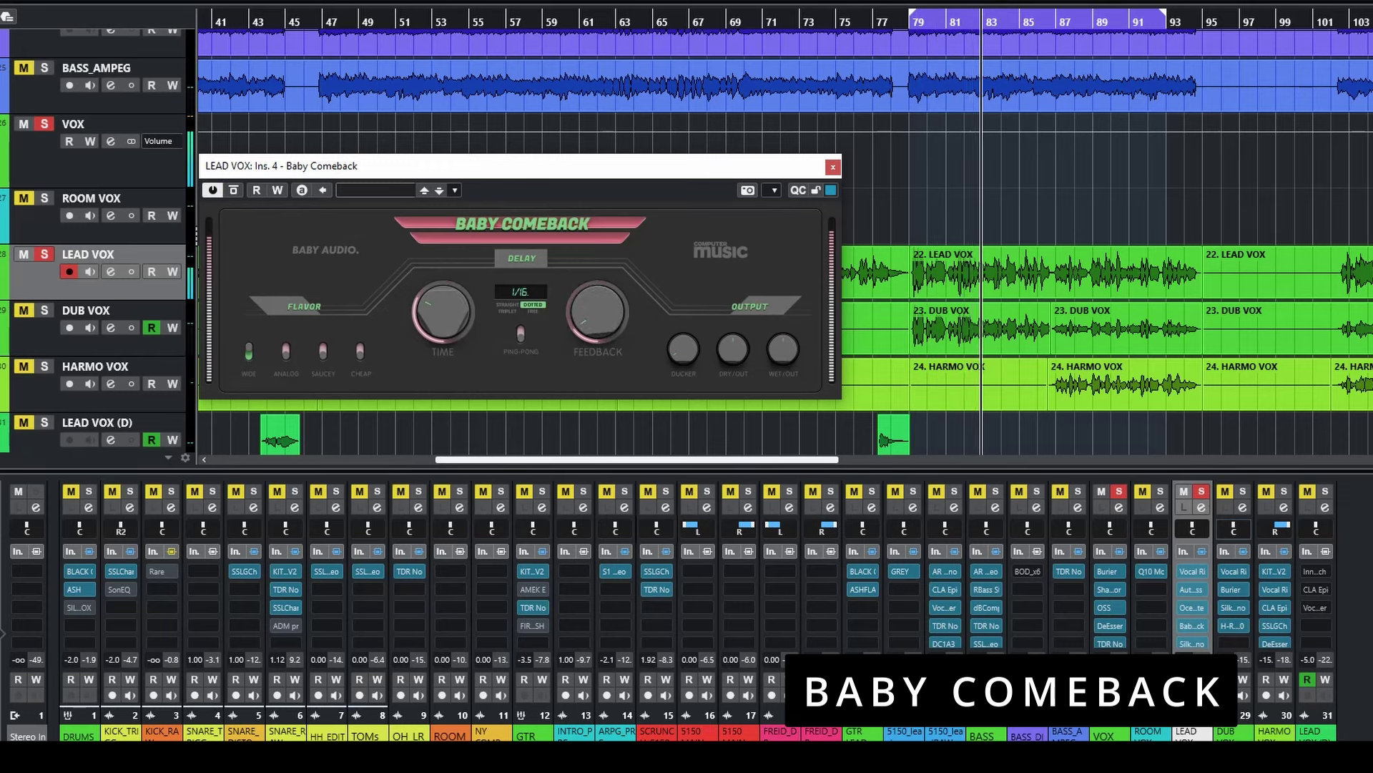
left_click(521, 333)
left_click(521, 334)
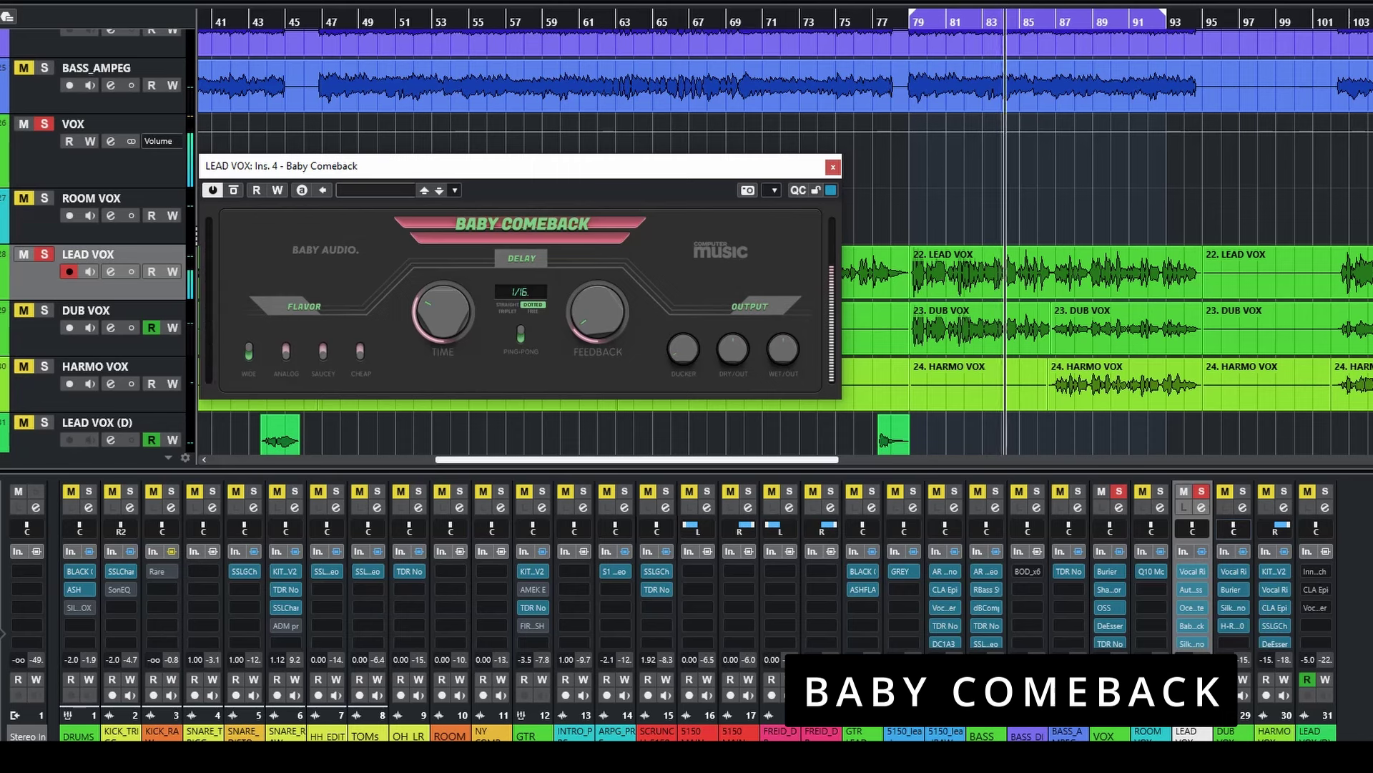
left_click_drag(683, 349, 733, 352)
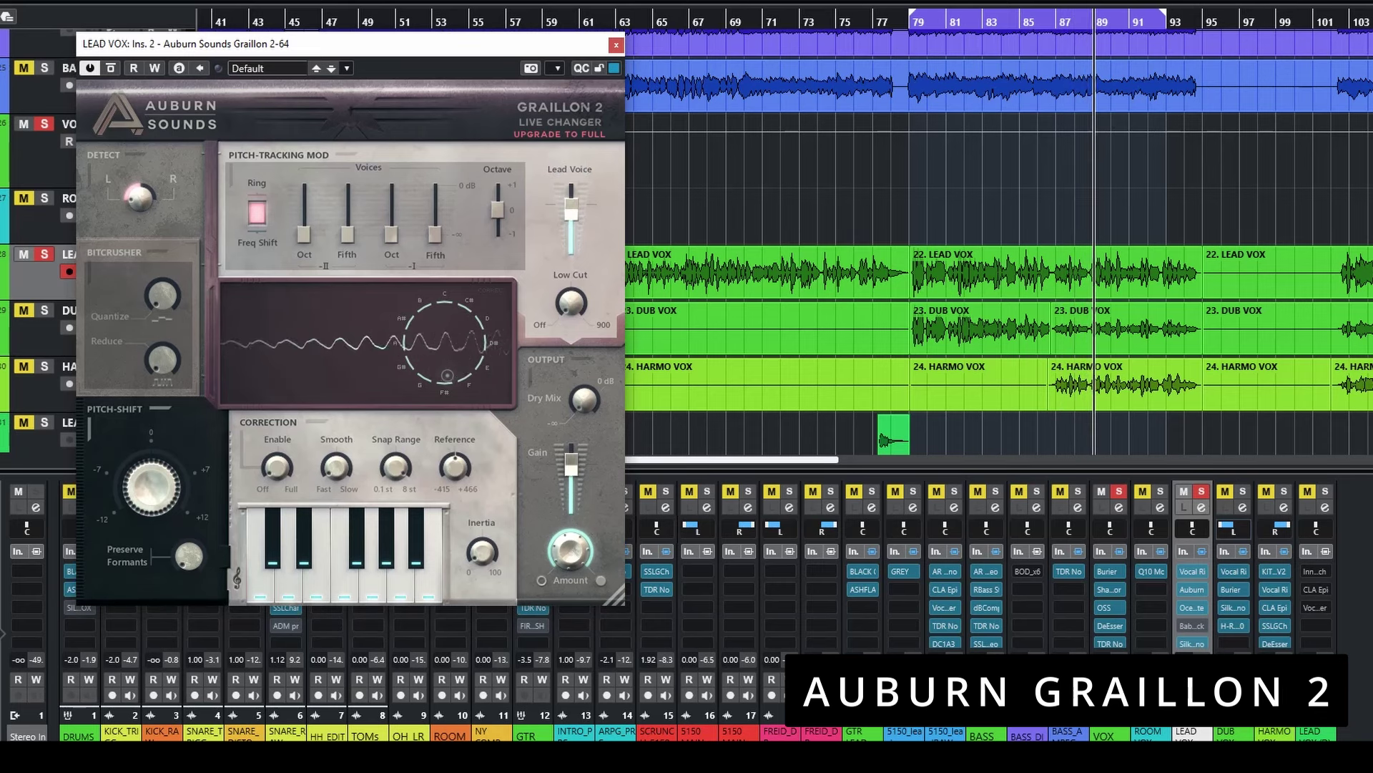
Sweep the Low Cut in LEAD VOX's Graillon 2 to 900 Hz, reduce it to 72 Hz and try the Dry Mix and output level
left_click_drag(571, 304, 571, 215)
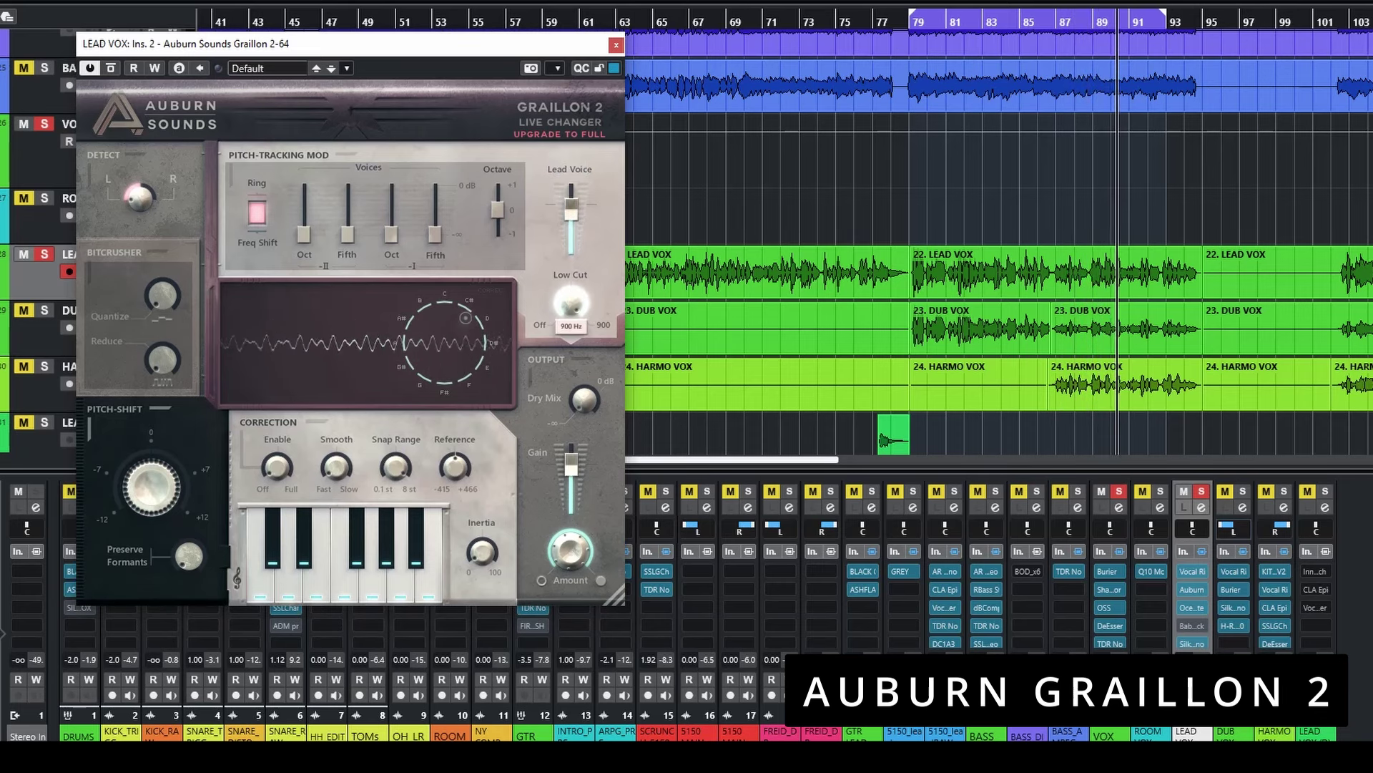
left_click_drag(570, 304, 571, 372)
left_click_drag(571, 303, 571, 294)
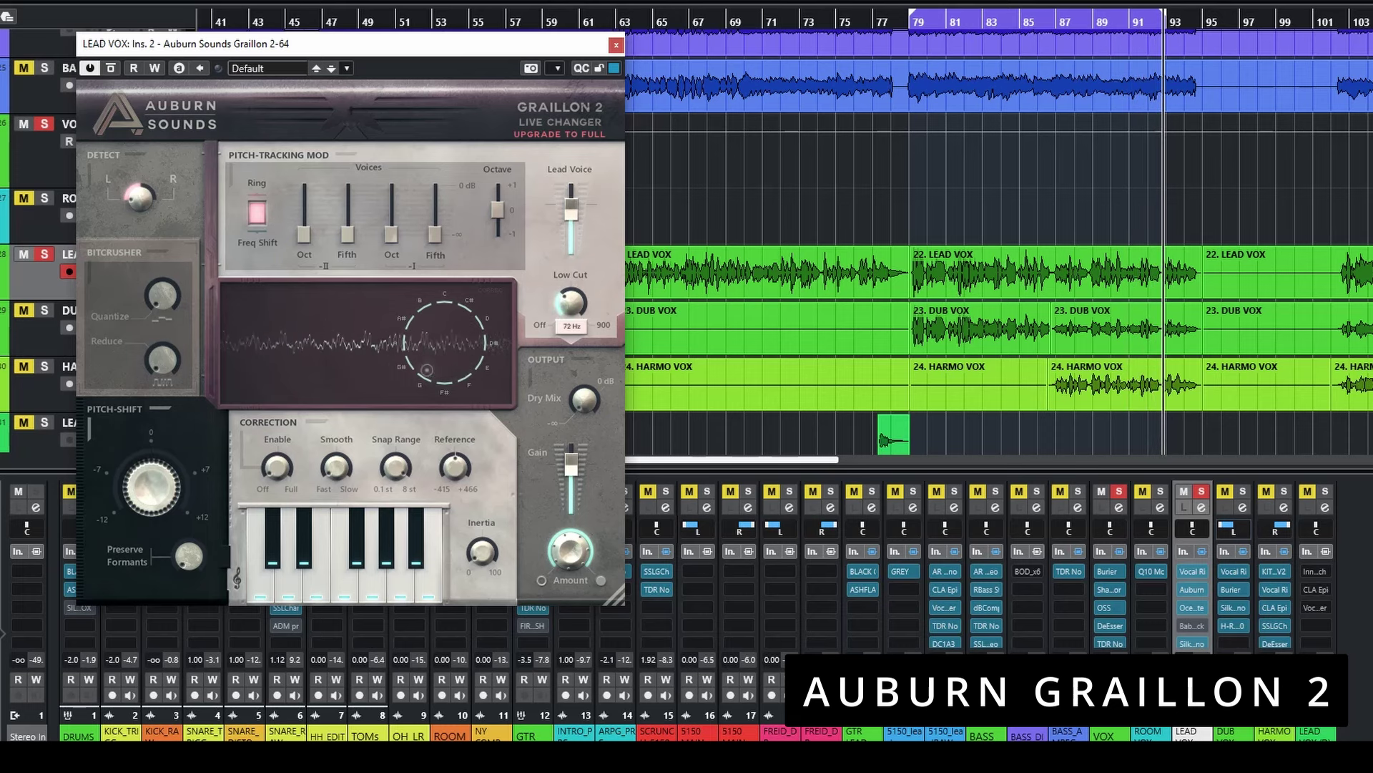
mouse_move(584, 399)
left_mouse_down()
mouse_move(584, 301)
mouse_move(584, 400)
left_mouse_up()
mouse_move(570, 550)
left_mouse_down()
mouse_move(570, 630)
mouse_move(570, 551)
left_mouse_up()
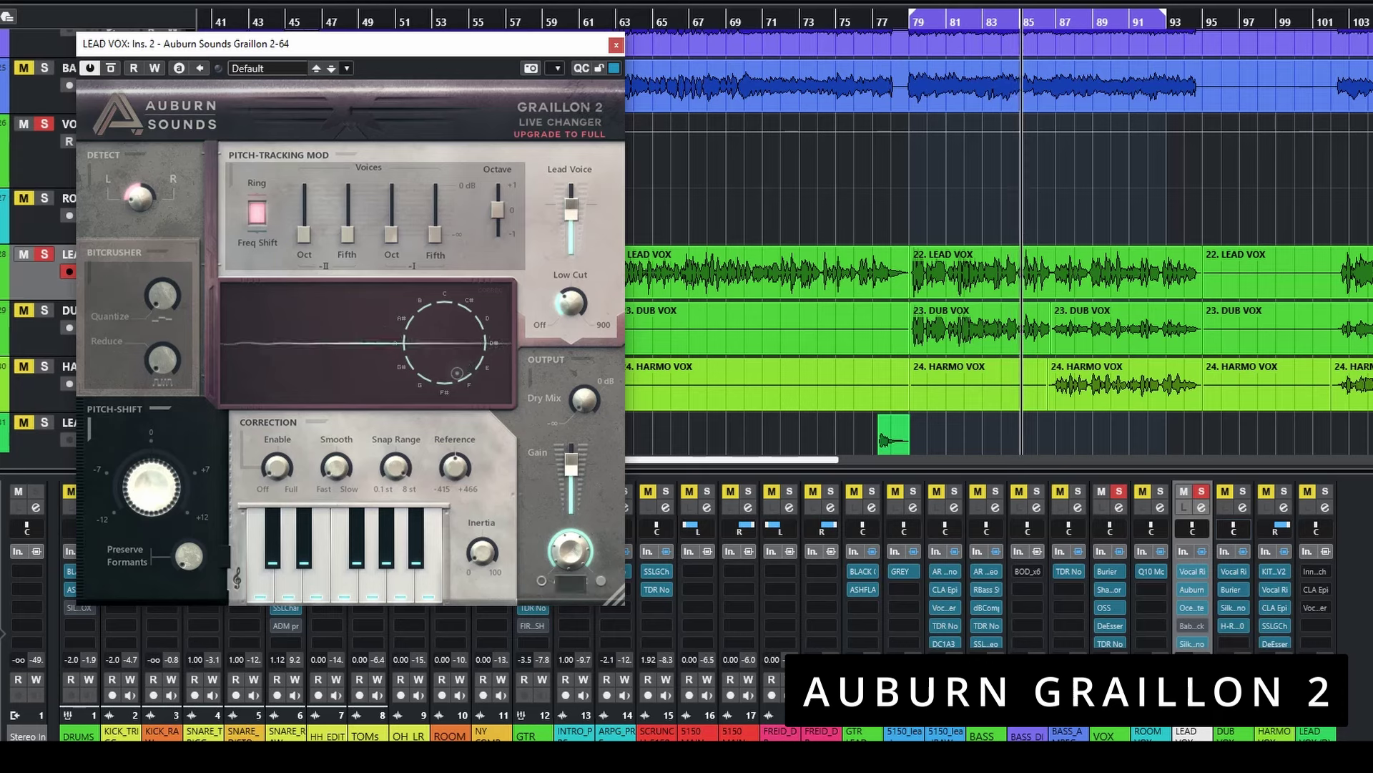
Lower Graillon 2's Pitch-Shift to -12.00 st and sweep it back upward
left_click_drag(152, 487, 151, 544)
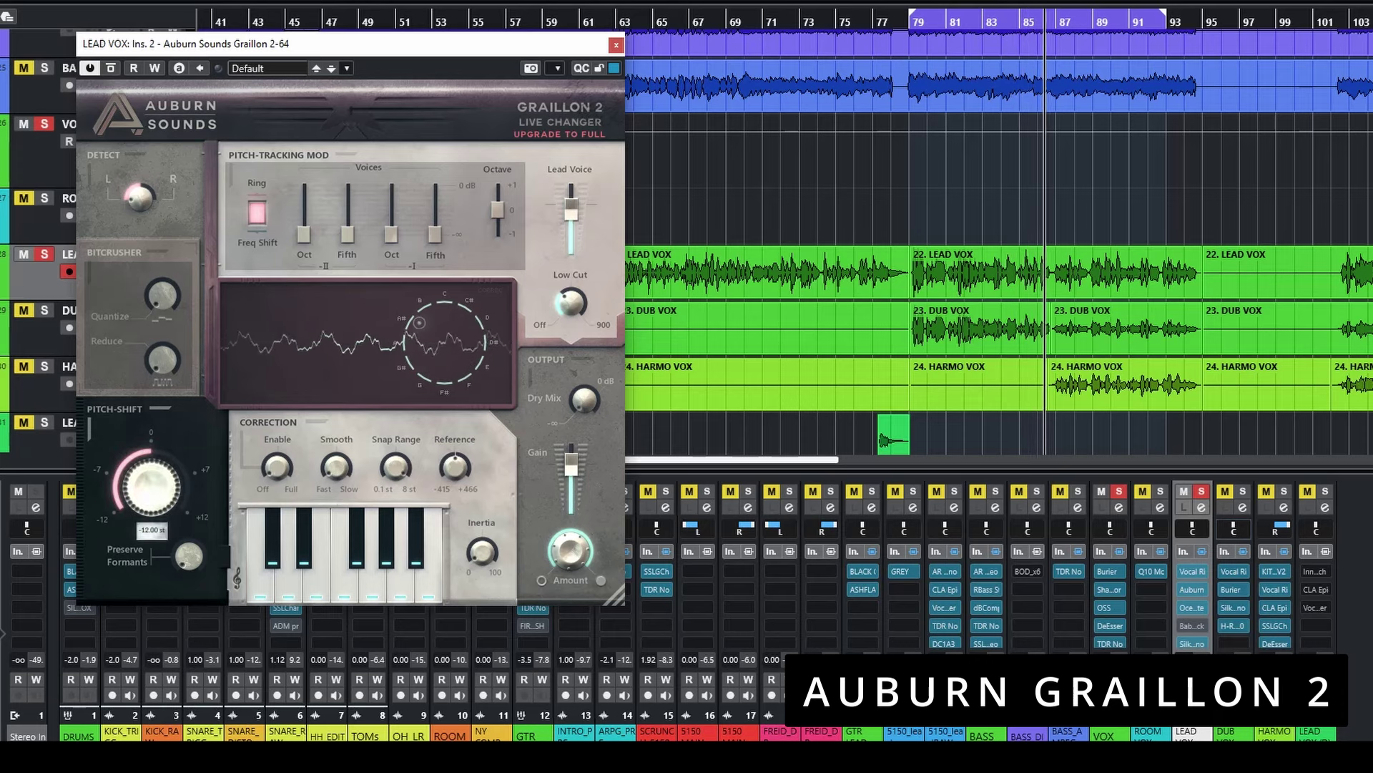
left_click_drag(151, 487, 151, 372)
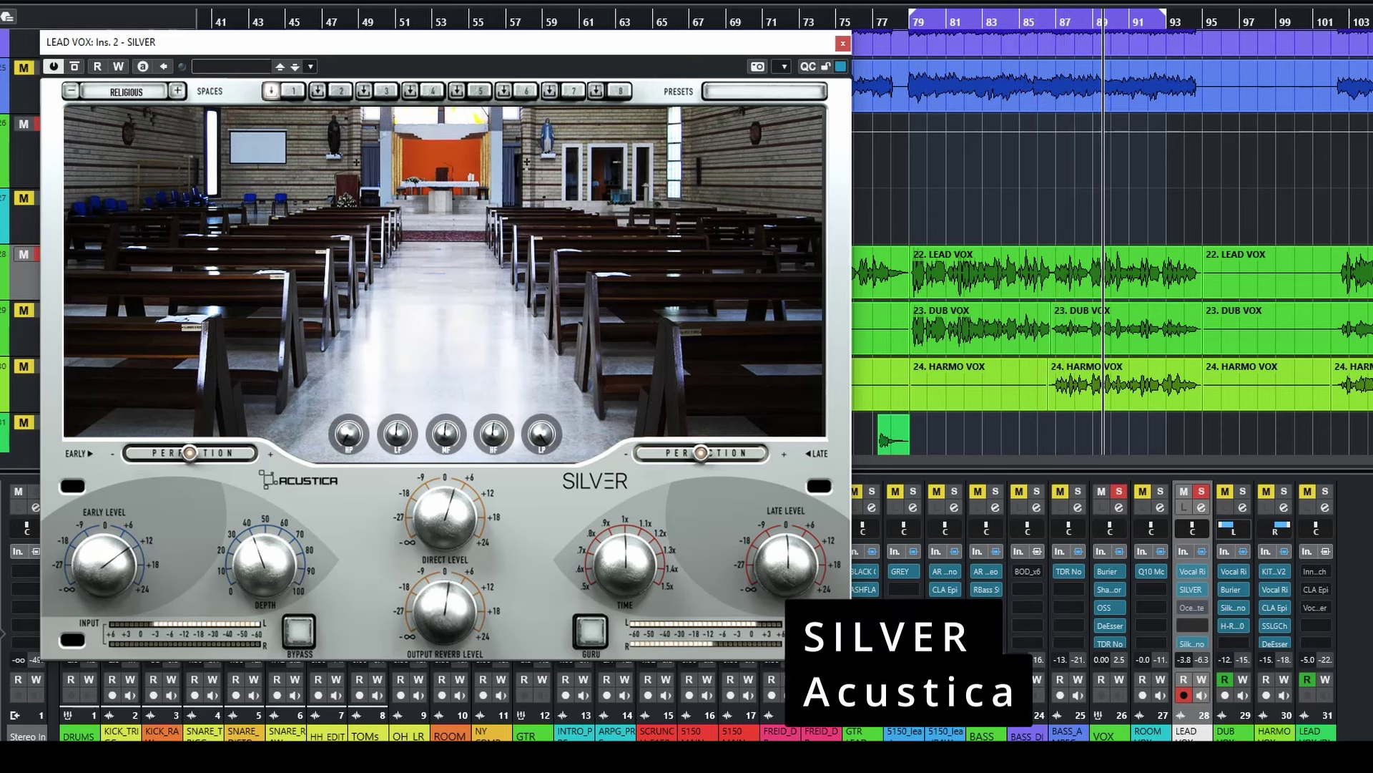
Load a Large Hall preset in LEAD VOX's SILVER reverb
left_click(764, 91)
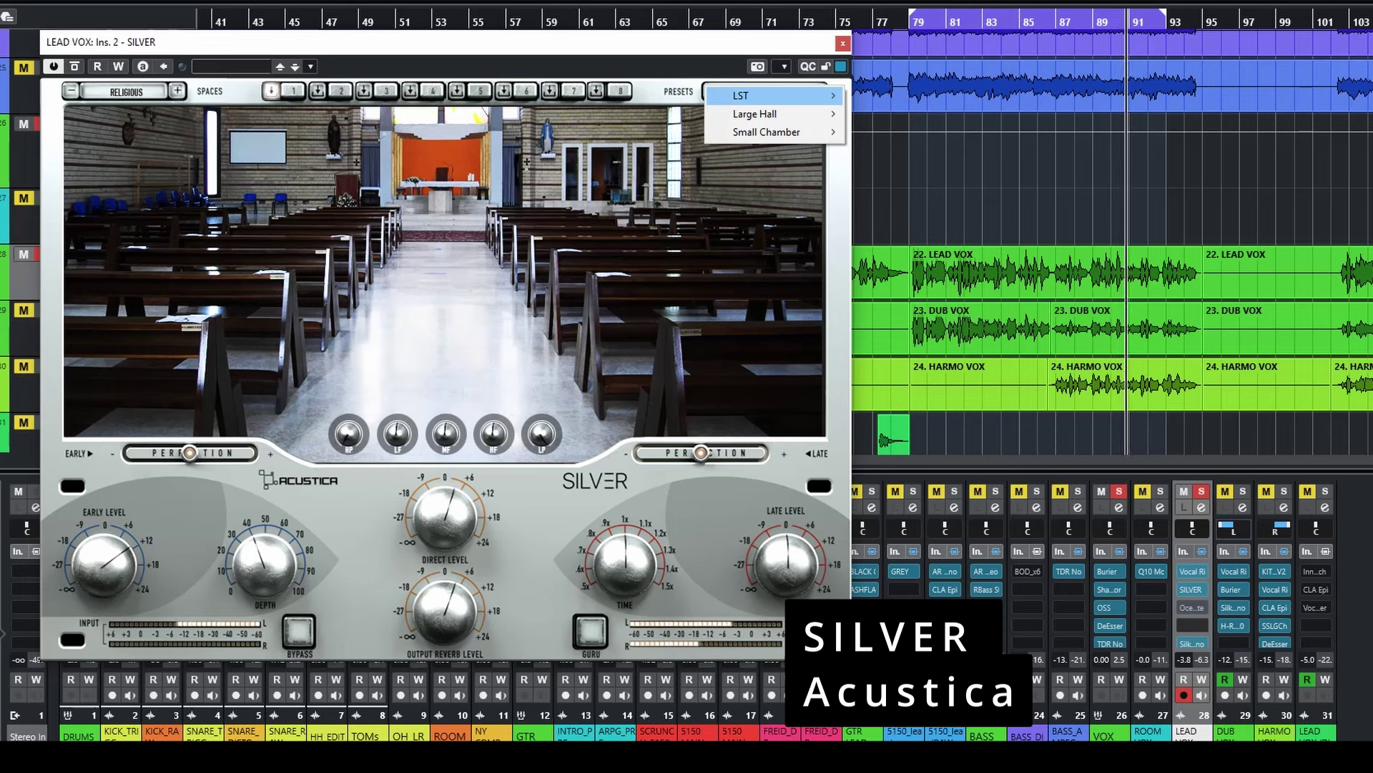
mouse_move(765, 113)
left_click(938, 113)
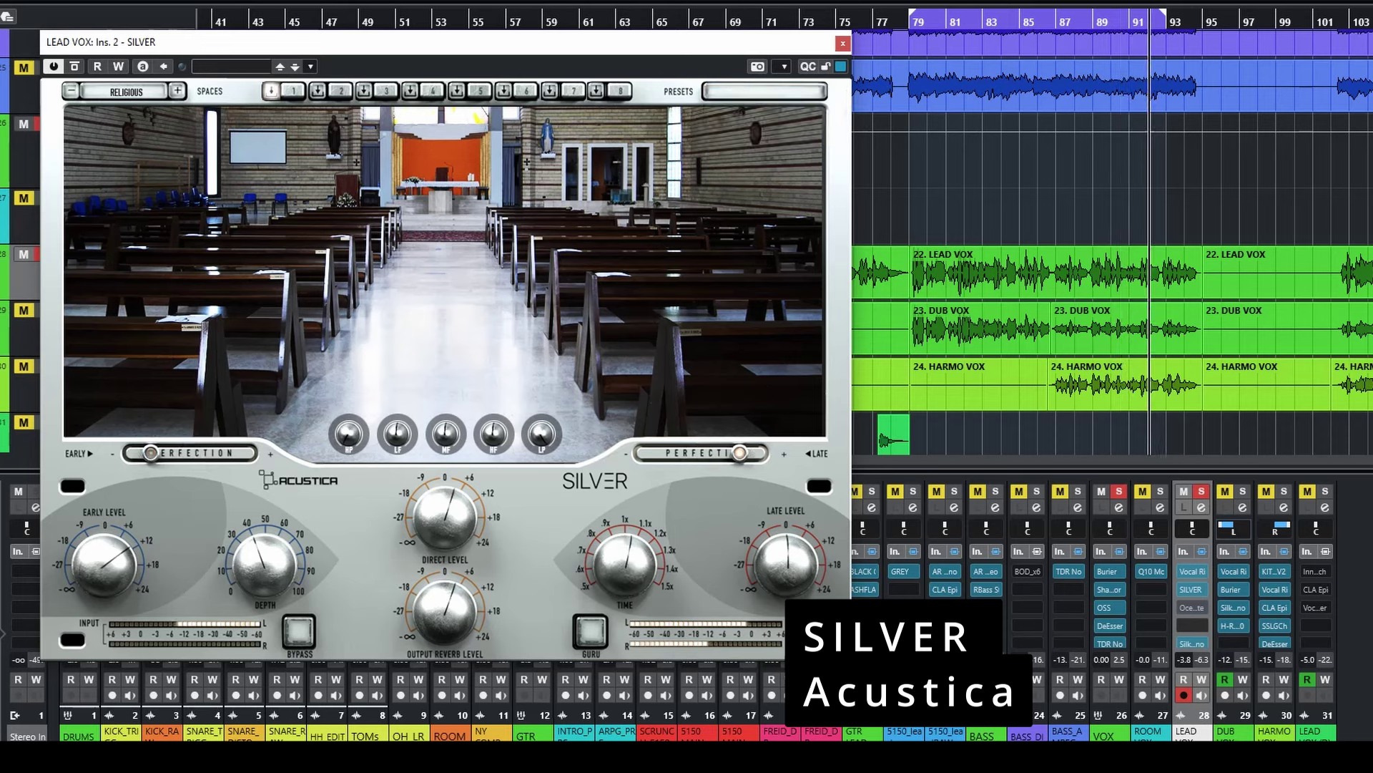